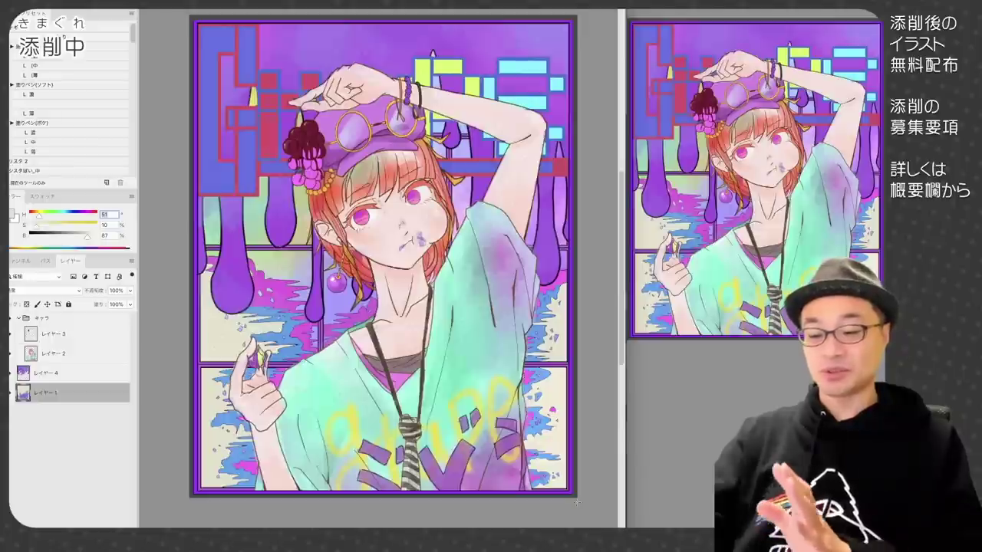
- Paint near-white over the graffiti on the shirt's lower part beside the tie, on a new layer above the character
{"action": "key", "text": "b"}
{"action": "left_click", "coordinate": [69, 353]}
{"action": "left_click", "coordinate": [110, 529]}
{"action": "left_click_drag", "start_coordinate": [467, 361], "coordinate": [498, 483]}
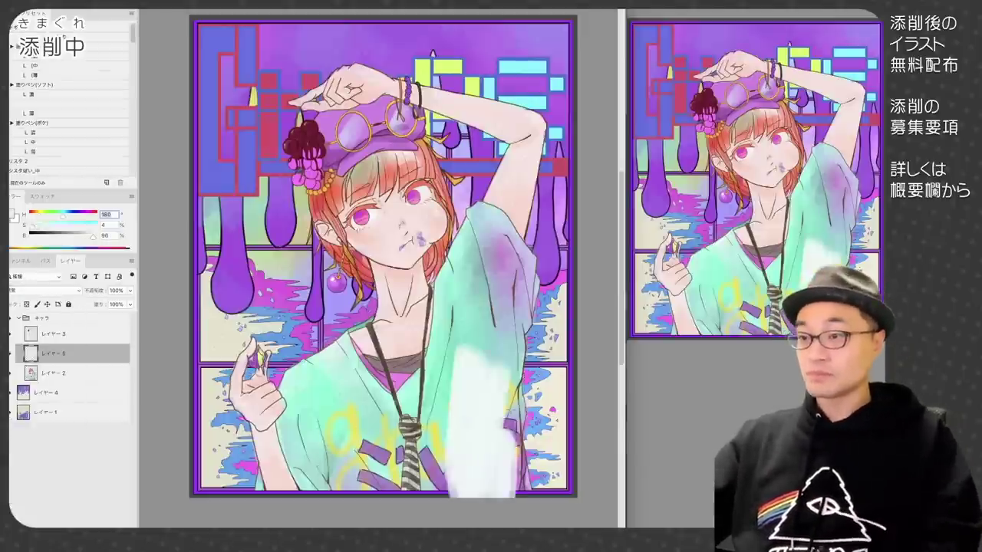
{"action": "left_click_drag", "start_coordinate": [508, 395], "coordinate": [520, 491]}
- Cover the rest of the patterned shirt with plain near-white on another new layer, filling the sleeve and remaining areas by selection
{"action": "left_click", "coordinate": [71, 375]}
{"action": "key", "text": "ctrl+shift+alt+n"}
{"action": "mouse_move", "coordinate": [437, 288]}
{"action": "left_mouse_down"}
{"action": "mouse_move", "coordinate": [420, 450]}
{"action": "mouse_move", "coordinate": [441, 284]}
{"action": "mouse_move", "coordinate": [432, 459]}
{"action": "mouse_move", "coordinate": [400, 448]}
{"action": "mouse_move", "coordinate": [348, 463]}
{"action": "mouse_move", "coordinate": [335, 453]}
{"action": "mouse_move", "coordinate": [328, 492]}
{"action": "left_mouse_up"}
{"action": "left_click", "coordinate": [69, 393]}
{"action": "left_click", "coordinate": [469, 314]}
{"action": "left_click", "coordinate": [75, 374]}
{"action": "left_click", "coordinate": [499, 269]}
{"action": "key", "text": "alt+BackSpace"}
{"action": "key", "text": "ctrl+d"}
- Merge the white shirt paint into the character layer, keeping the necktie on its own layer named ねくたい
{"action": "left_click", "coordinate": [10, 393]}
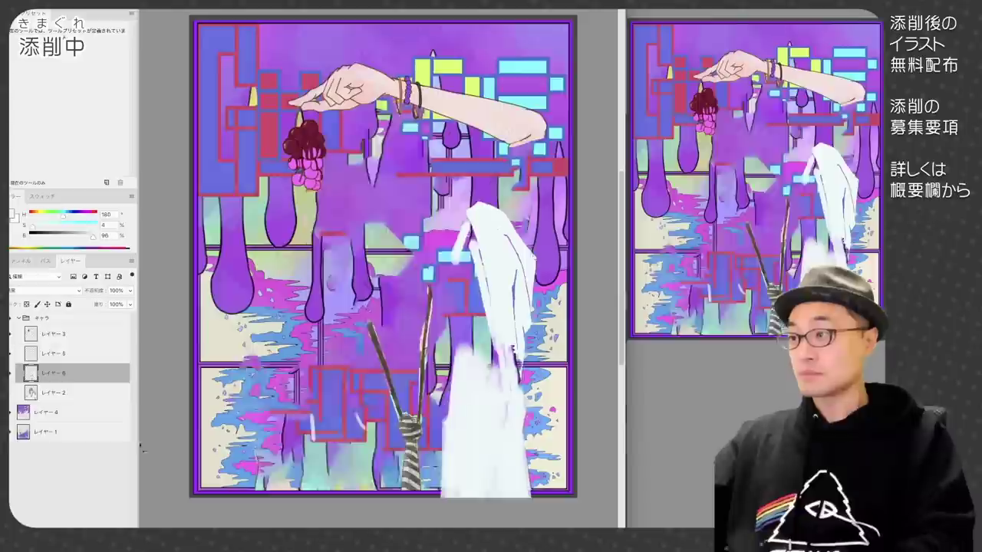
{"action": "left_click", "coordinate": [11, 392]}
{"action": "left_click", "coordinate": [54, 393]}
{"action": "left_click", "coordinate": [54, 374]}
{"action": "key", "text": "ctrl+e"}
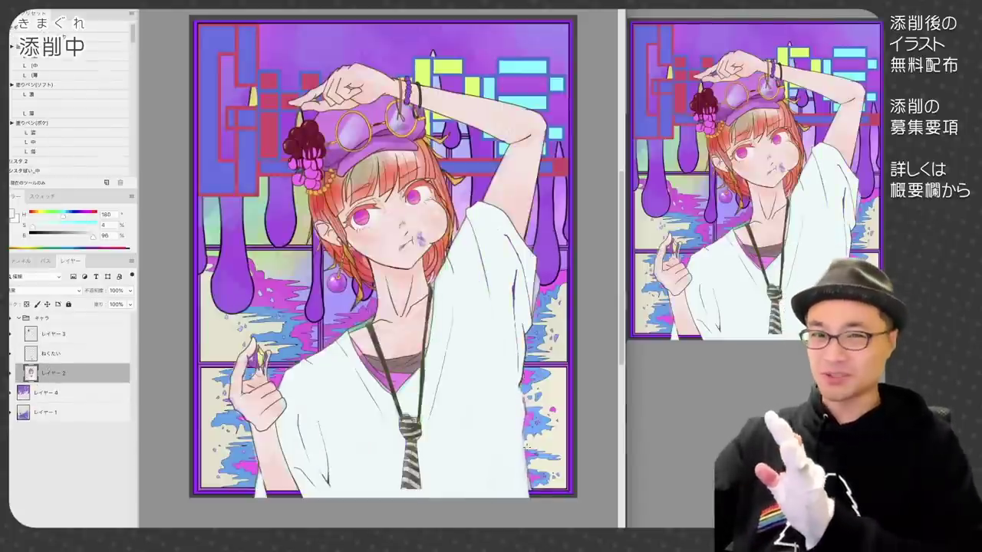
- Select the white shirt area and create a layer group masked to it
{"action": "left_click", "coordinate": [63, 226]}
{"action": "key", "text": "w"}
{"action": "left_click", "coordinate": [477, 345]}
{"action": "key", "text": "ctrl+g"}
- Paint a long cyan drip and several pink drips running down from the shoulder under the raised arm
{"action": "left_click_drag", "start_coordinate": [462, 236], "coordinate": [463, 447]}
{"action": "left_click", "coordinate": [86, 216]}
{"action": "left_click", "coordinate": [56, 225]}
{"action": "left_click_drag", "start_coordinate": [473, 205], "coordinate": [483, 366]}
{"action": "left_click_drag", "start_coordinate": [483, 207], "coordinate": [505, 231]}
{"action": "left_click_drag", "start_coordinate": [446, 265], "coordinate": [445, 376]}
{"action": "left_click", "coordinate": [476, 238], "text": "alt"}
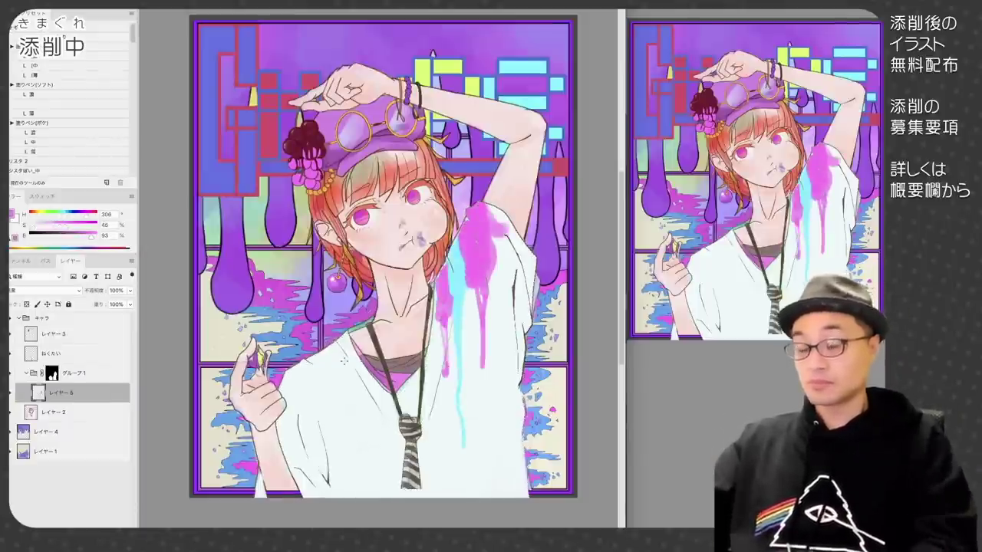
- Paint pink drips and blue streaks down the shoulder and sleeve next to the lowered hand
{"action": "left_click_drag", "start_coordinate": [340, 338], "coordinate": [348, 447]}
{"action": "left_click_drag", "start_coordinate": [341, 372], "coordinate": [343, 437]}
{"action": "left_click", "coordinate": [72, 215]}
{"action": "left_click_drag", "start_coordinate": [327, 349], "coordinate": [287, 403]}
{"action": "left_click_drag", "start_coordinate": [322, 357], "coordinate": [332, 491]}
{"action": "left_click_drag", "start_coordinate": [299, 397], "coordinate": [300, 458]}
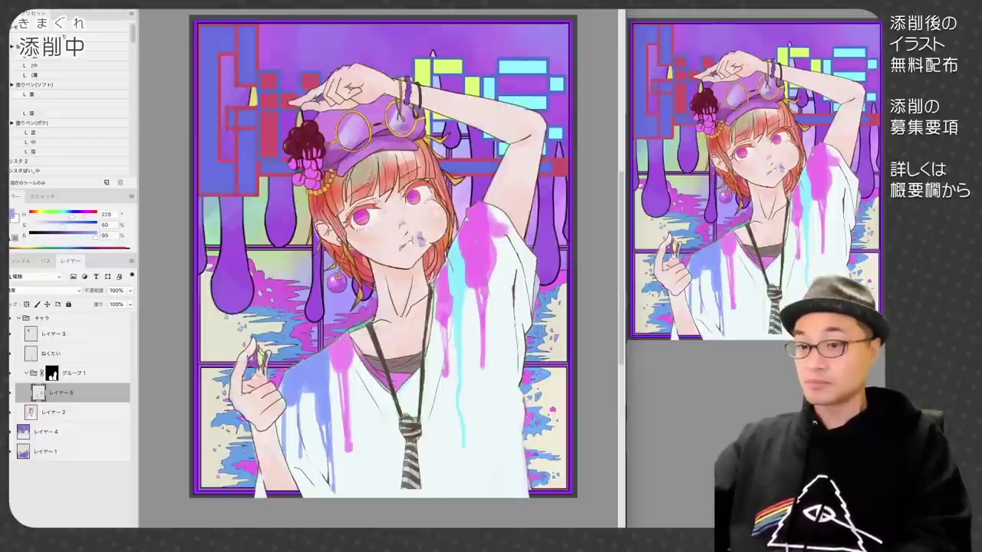
- Add blue drips and patches to the raised-arm shoulder and dot paint splatters over the shirt below it
{"action": "left_click_drag", "start_coordinate": [439, 283], "coordinate": [437, 368]}
{"action": "left_click_drag", "start_coordinate": [489, 207], "coordinate": [506, 230]}
{"action": "left_click", "coordinate": [491, 247], "text": "alt"}
{"action": "left_click_drag", "start_coordinate": [503, 233], "coordinate": [497, 255]}
{"action": "left_click", "coordinate": [530, 104], "text": "alt"}
{"action": "left_click", "coordinate": [473, 312]}
{"action": "left_click", "coordinate": [493, 386]}
- Add more thin drips beneath the painted shoulder using colours sampled from the shirt, working within the masked group
{"action": "left_click", "coordinate": [491, 266], "text": "alt"}
{"action": "left_click_drag", "start_coordinate": [496, 301], "coordinate": [497, 342]}
{"action": "left_click_drag", "start_coordinate": [486, 314], "coordinate": [487, 371]}
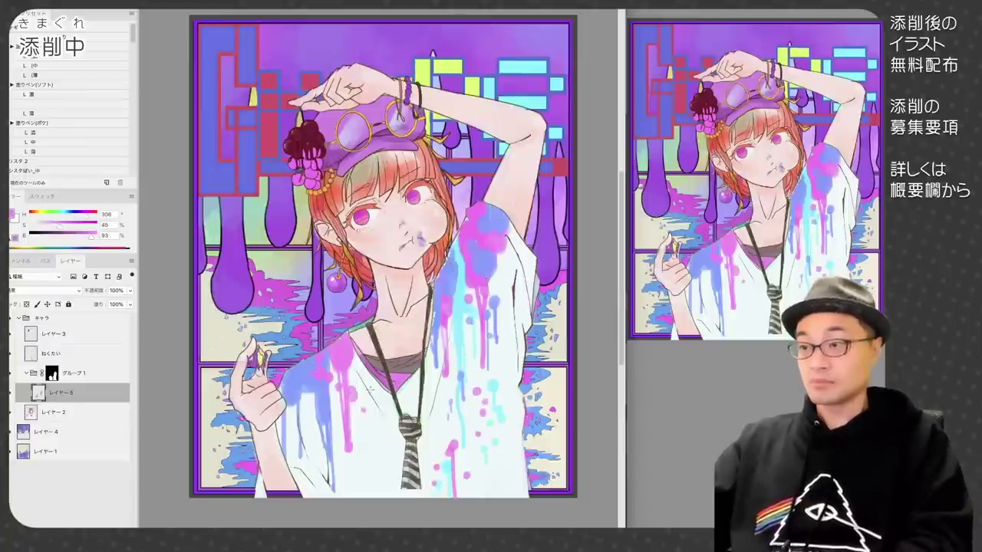
{"action": "left_click", "coordinate": [51, 373]}
{"action": "left_click", "coordinate": [62, 392]}
{"action": "left_click", "coordinate": [445, 303], "text": "alt"}
{"action": "left_click", "coordinate": [51, 373]}
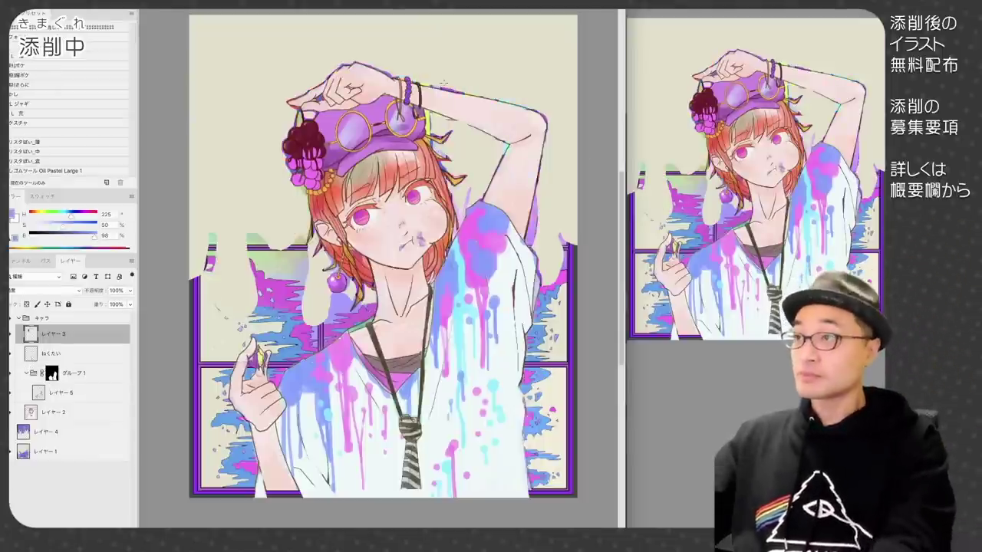
- Create a group named ぶどう above the キャラ group and add a cyan grape bunch beside the hat on a new layer
{"action": "left_click", "coordinate": [41, 333]}
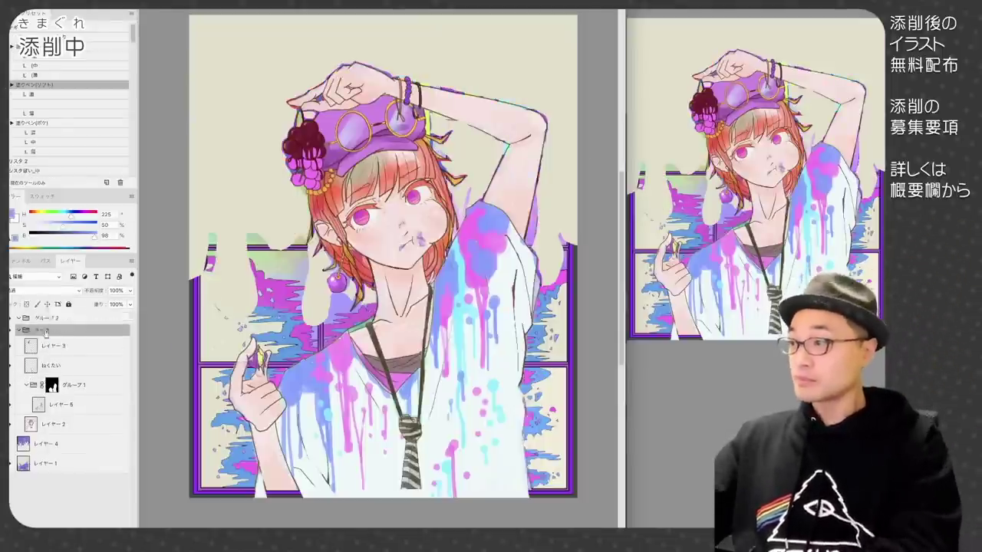
{"action": "left_click", "coordinate": [42, 319]}
{"action": "left_click", "coordinate": [54, 334]}
{"action": "left_click", "coordinate": [54, 365]}
{"action": "key", "text": "ctrl+j"}
{"action": "mouse_move", "coordinate": [305, 157]}
{"action": "left_mouse_down"}
{"action": "mouse_move", "coordinate": [480, 132]}
{"action": "mouse_move", "coordinate": [469, 156]}
{"action": "left_mouse_up"}
{"action": "left_click", "coordinate": [54, 333]}
{"action": "key", "text": "Delete"}
{"action": "left_click", "coordinate": [54, 345]}
{"action": "key", "text": "ctrl+z"}
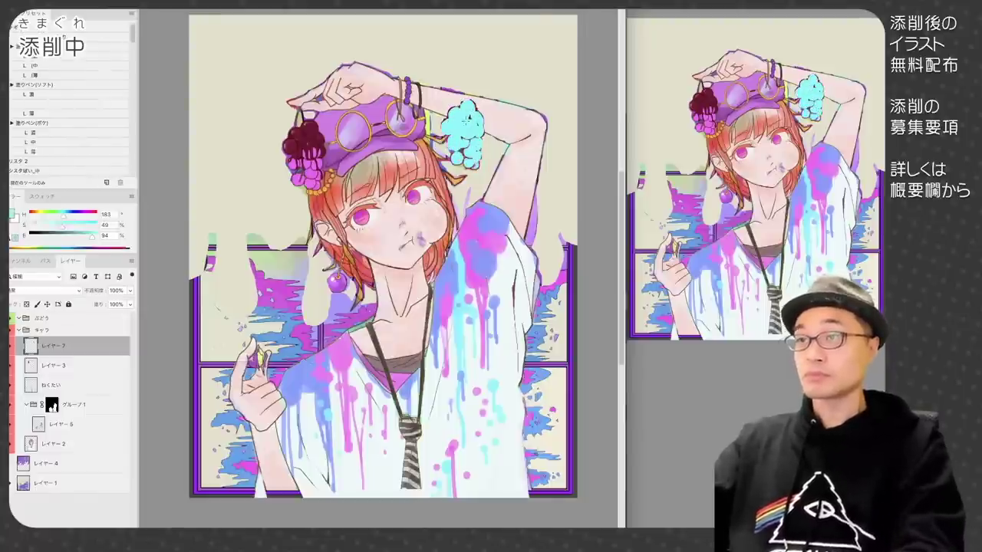
- Transform the cyan grape bunch so it hangs larger and lower beside the hat, under the raised arm
{"action": "key", "text": "ctrl+t"}
{"action": "left_click_drag", "start_coordinate": [441, 169], "coordinate": [426, 194]}
{"action": "mouse_move", "coordinate": [461, 149]}
{"action": "left_mouse_down"}
{"action": "mouse_move", "coordinate": [465, 158]}
{"action": "mouse_move", "coordinate": [418, 125]}
{"action": "mouse_move", "coordinate": [418, 174]}
{"action": "left_mouse_up"}
{"action": "key", "text": "Return"}
{"action": "left_click", "coordinate": [69, 84]}
{"action": "key", "text": "ctrl+t"}
{"action": "left_click_drag", "start_coordinate": [447, 123], "coordinate": [459, 146]}
{"action": "key", "text": "Return"}
- Recolour a duplicate of the grape bunch pink with Hue/Saturation, placed over the eye next to the cyan bunch
{"action": "left_click", "coordinate": [414, 208], "text": "alt"}
{"action": "left_click", "coordinate": [415, 201], "text": "alt"}
{"action": "key", "text": "ctrl+u"}
{"action": "left_click_drag", "start_coordinate": [710, 452], "coordinate": [742, 453]}
{"action": "key", "text": "Return"}
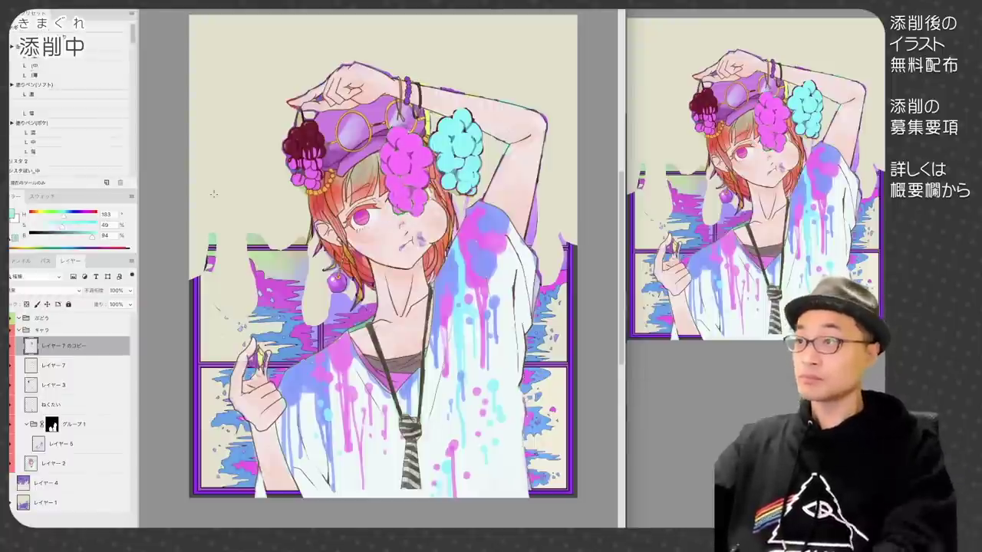
- Place another copy of the grape bunch over the middle of the hat and recolour it dark purple
{"action": "left_click_drag", "start_coordinate": [406, 169], "coordinate": [361, 136]}
{"action": "key", "text": "ctrl+shift+alt+n"}
{"action": "key", "text": "ctrl+alt+g"}
{"action": "key", "text": "ctrl+e"}
{"action": "key", "text": "ctrl+u"}
{"action": "key", "text": "Return"}
- Paint a blue grape bunch over the original grapes on a new layer and move the grape layers into the ぶどう group
{"action": "key", "text": "b"}
{"action": "right_click", "coordinate": [306, 137], "text": "ctrl"}
{"action": "left_click", "coordinate": [329, 143]}
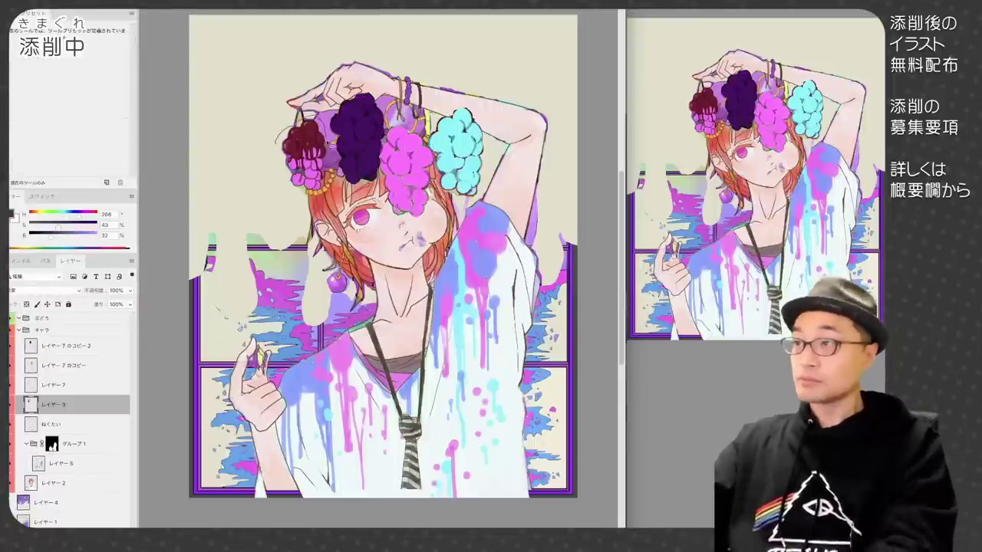
{"action": "key", "text": "ctrl+shift+alt+n"}
{"action": "mouse_move", "coordinate": [305, 147]}
{"action": "left_mouse_down"}
{"action": "mouse_move", "coordinate": [312, 184]}
{"action": "mouse_move", "coordinate": [312, 130]}
{"action": "mouse_move", "coordinate": [287, 170]}
{"action": "left_mouse_up"}
{"action": "left_click", "coordinate": [65, 346], "text": "shift"}
{"action": "left_click_drag", "start_coordinate": [65, 346], "coordinate": [43, 319]}
- Paint a green bunch behind the blue one and a purple bunch at the canvas edge, grouping the background grapes as 後ろのぶどう
{"action": "key", "text": "ctrl+shift+alt+n"}
{"action": "mouse_move", "coordinate": [277, 141]}
{"action": "left_mouse_down"}
{"action": "mouse_move", "coordinate": [293, 203]}
{"action": "mouse_move", "coordinate": [287, 216]}
{"action": "left_mouse_up"}
{"action": "left_click", "coordinate": [88, 215]}
{"action": "mouse_move", "coordinate": [195, 129]}
{"action": "left_mouse_down"}
{"action": "mouse_move", "coordinate": [215, 147]}
{"action": "mouse_move", "coordinate": [200, 196]}
{"action": "mouse_move", "coordinate": [228, 172]}
{"action": "mouse_move", "coordinate": [229, 144]}
{"action": "left_mouse_up"}
{"action": "left_click", "coordinate": [20, 428]}
{"action": "key", "text": "ctrl+g"}
{"action": "double_click", "coordinate": [49, 439]}
{"action": "type", "text": "後ろのぶどう"}
{"action": "key", "text": "Return"}
- Paint a teal grape bunch at the canvas edge beyond the elbow, within the background grapes group
{"action": "left_click", "coordinate": [54, 413]}
{"action": "left_click", "coordinate": [56, 475]}
{"action": "mouse_move", "coordinate": [572, 158]}
{"action": "left_mouse_down"}
{"action": "mouse_move", "coordinate": [567, 203]}
{"action": "mouse_move", "coordinate": [560, 119]}
{"action": "mouse_move", "coordinate": [518, 105]}
{"action": "mouse_move", "coordinate": [511, 170]}
{"action": "left_mouse_up"}
{"action": "left_click", "coordinate": [54, 373]}
- Paint a blue grape bunch over the elbow and a small pink cluster behind its top, each on its own new layer
{"action": "key", "text": "ctrl+shift+alt+n"}
{"action": "left_click", "coordinate": [72, 215]}
{"action": "left_click_drag", "start_coordinate": [54, 373], "coordinate": [54, 422]}
{"action": "left_click", "coordinate": [54, 432]}
{"action": "key", "text": "ctrl+shift+alt+n"}
{"action": "left_click_drag", "start_coordinate": [500, 100], "coordinate": [487, 131]}
{"action": "left_click", "coordinate": [54, 413]}
{"action": "left_click", "coordinate": [503, 173]}
{"action": "left_click", "coordinate": [54, 431]}
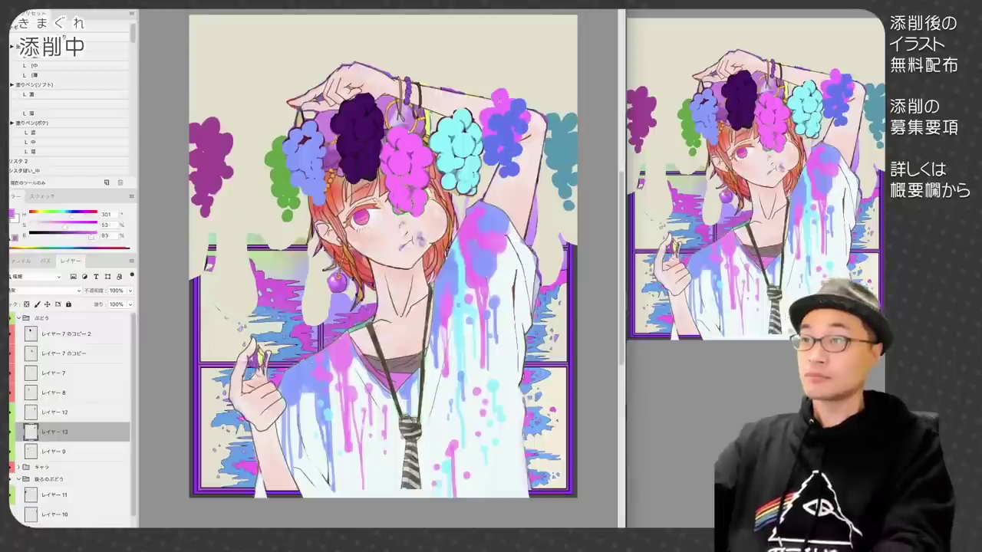
- Paint a bright pink grape bunch beside the fingertips on a new layer
{"action": "left_click", "coordinate": [63, 353]}
{"action": "key", "text": "ctrl+shift+alt+n"}
{"action": "mouse_move", "coordinate": [266, 150]}
{"action": "left_mouse_down"}
{"action": "mouse_move", "coordinate": [250, 114]}
{"action": "mouse_move", "coordinate": [256, 79]}
{"action": "left_mouse_up"}
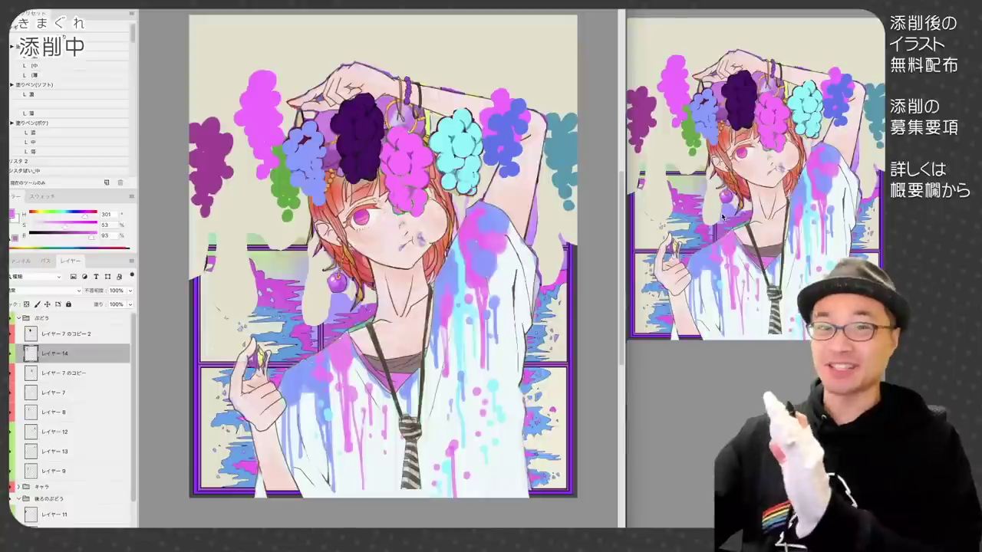
- Lock the grape layers' transparency and shade the individual grapes of the cyan bunch with darker teal
{"action": "left_click", "coordinate": [46, 487]}
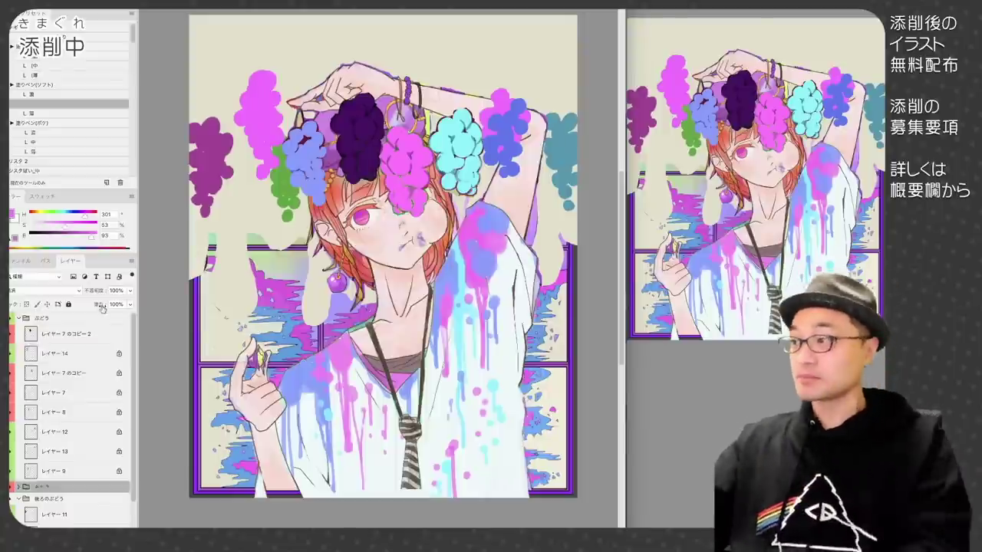
{"action": "left_click", "coordinate": [53, 392]}
{"action": "left_click_drag", "start_coordinate": [474, 140], "coordinate": [446, 177]}
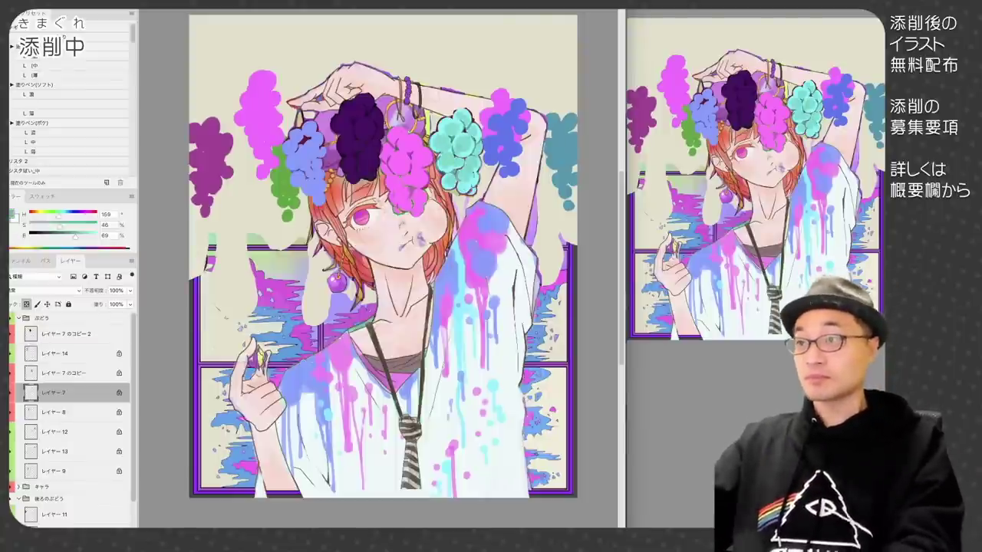
{"action": "left_click_drag", "start_coordinate": [462, 138], "coordinate": [461, 150]}
- Add a clipped layer over the cyan bunch and paint grey shadows on its grapes
{"action": "key", "text": "ctrl+shift+n"}
{"action": "left_click_drag", "start_coordinate": [71, 237], "coordinate": [75, 240]}
{"action": "left_click_drag", "start_coordinate": [440, 153], "coordinate": [462, 172]}
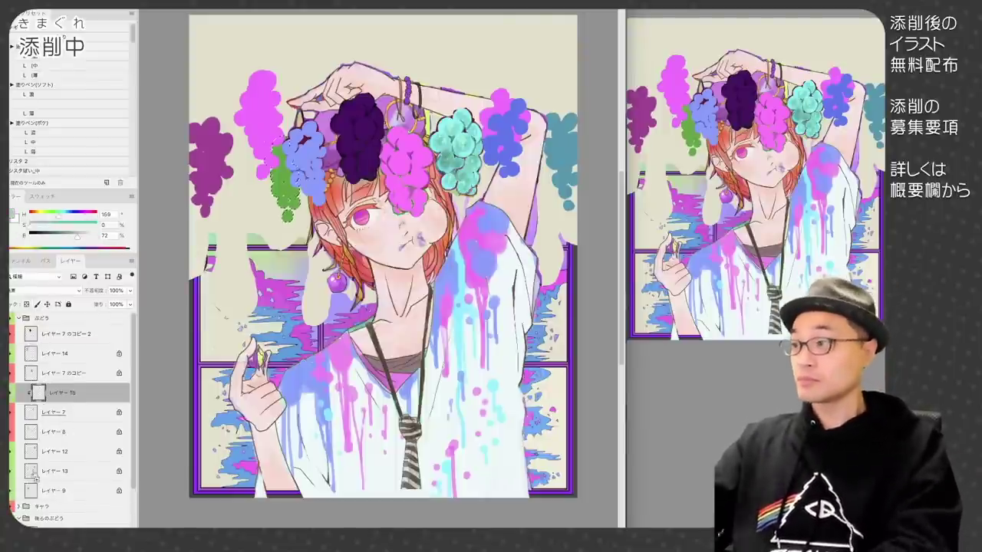
- Create a masked group above the grape layers and paint grey shadows on the blue elbow bunch and the pink bunch over the face
{"action": "key", "text": "ctrl+g"}
{"action": "left_click_drag", "start_coordinate": [75, 238], "coordinate": [83, 240]}
{"action": "left_click_drag", "start_coordinate": [516, 144], "coordinate": [491, 163]}
{"action": "left_click_drag", "start_coordinate": [492, 127], "coordinate": [483, 155]}
{"action": "left_click_drag", "start_coordinate": [523, 115], "coordinate": [503, 142]}
{"action": "left_click_drag", "start_coordinate": [509, 92], "coordinate": [496, 106]}
{"action": "left_click_drag", "start_coordinate": [421, 190], "coordinate": [397, 212]}
{"action": "left_click_drag", "start_coordinate": [393, 176], "coordinate": [389, 195]}
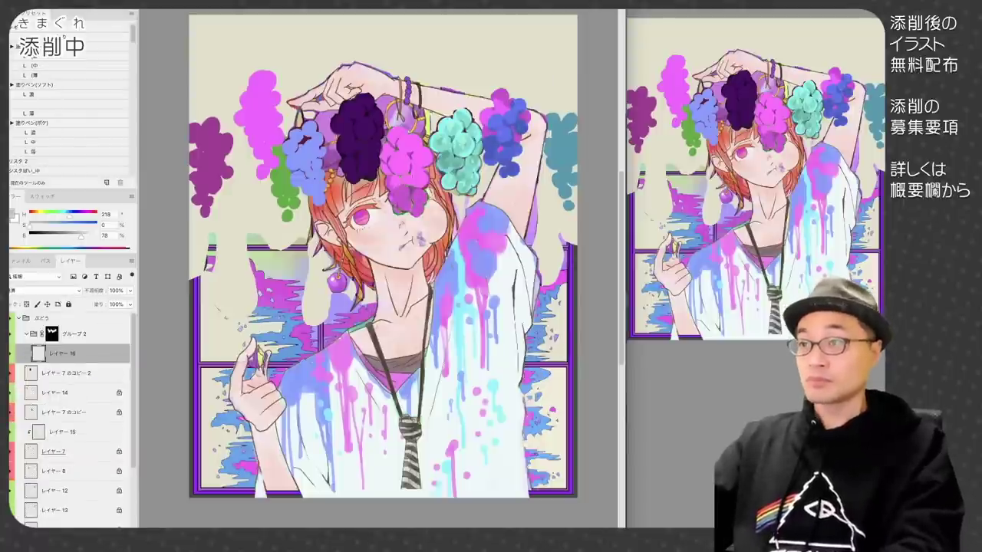
- Shade the grapes of the dark purple, blue, green and bright pink bunches around the hat and fingertips
{"action": "left_click_drag", "start_coordinate": [375, 152], "coordinate": [359, 172]}
{"action": "left_click_drag", "start_coordinate": [357, 161], "coordinate": [342, 183]}
{"action": "mouse_move", "coordinate": [353, 127]}
{"action": "left_mouse_down"}
{"action": "mouse_move", "coordinate": [336, 140]}
{"action": "mouse_move", "coordinate": [315, 203]}
{"action": "left_mouse_up"}
{"action": "mouse_move", "coordinate": [326, 156]}
{"action": "left_mouse_down"}
{"action": "mouse_move", "coordinate": [290, 178]}
{"action": "mouse_move", "coordinate": [283, 219]}
{"action": "mouse_move", "coordinate": [273, 206]}
{"action": "left_mouse_up"}
{"action": "mouse_move", "coordinate": [282, 150]}
{"action": "left_mouse_down"}
{"action": "mouse_move", "coordinate": [271, 177]}
{"action": "mouse_move", "coordinate": [256, 156]}
{"action": "left_mouse_up"}
{"action": "left_click_drag", "start_coordinate": [253, 115], "coordinate": [236, 135]}
{"action": "mouse_move", "coordinate": [279, 112]}
{"action": "left_mouse_down"}
{"action": "mouse_move", "coordinate": [254, 143]}
{"action": "mouse_move", "coordinate": [265, 140]}
{"action": "left_mouse_up"}
{"action": "key", "text": "ctrl+g"}
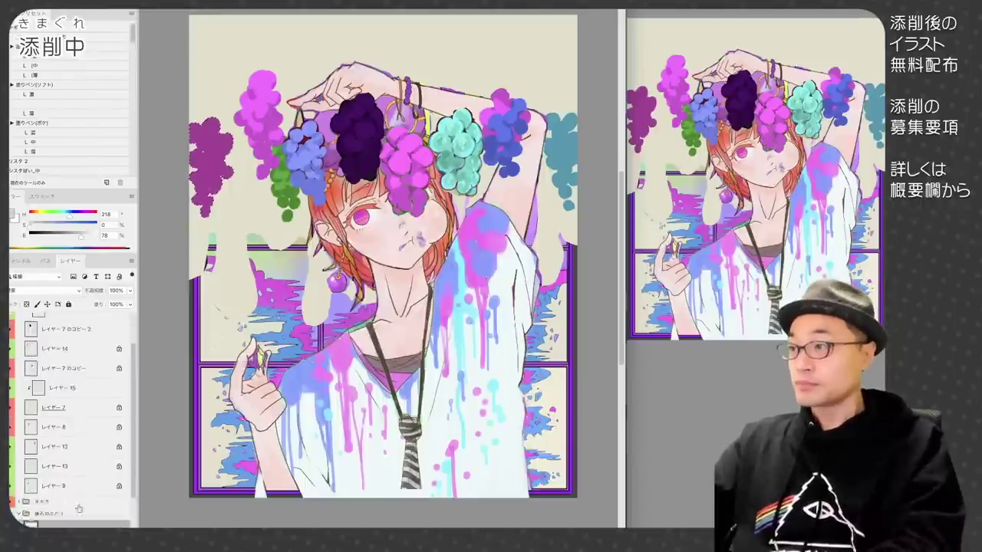
- Add a new layer in the background grapes group and shade the purple and teal bunches at the canvas edges
{"action": "key", "text": "ctrl+shift+n"}
{"action": "left_click_drag", "start_coordinate": [208, 193], "coordinate": [195, 214]}
{"action": "left_click_drag", "start_coordinate": [221, 173], "coordinate": [191, 197]}
{"action": "left_click_drag", "start_coordinate": [232, 164], "coordinate": [210, 178]}
{"action": "left_click_drag", "start_coordinate": [574, 157], "coordinate": [549, 178]}
{"action": "left_click_drag", "start_coordinate": [573, 184], "coordinate": [560, 207]}
- Add new layers above the grape shading and paint light pink highlights on the pink bunch over the face
{"action": "left_click", "coordinate": [54, 380]}
{"action": "scroll", "coordinate": [69, 384], "scroll_direction": "up", "scroll_amount": 3}
{"action": "key", "text": "ctrl+shift+n"}
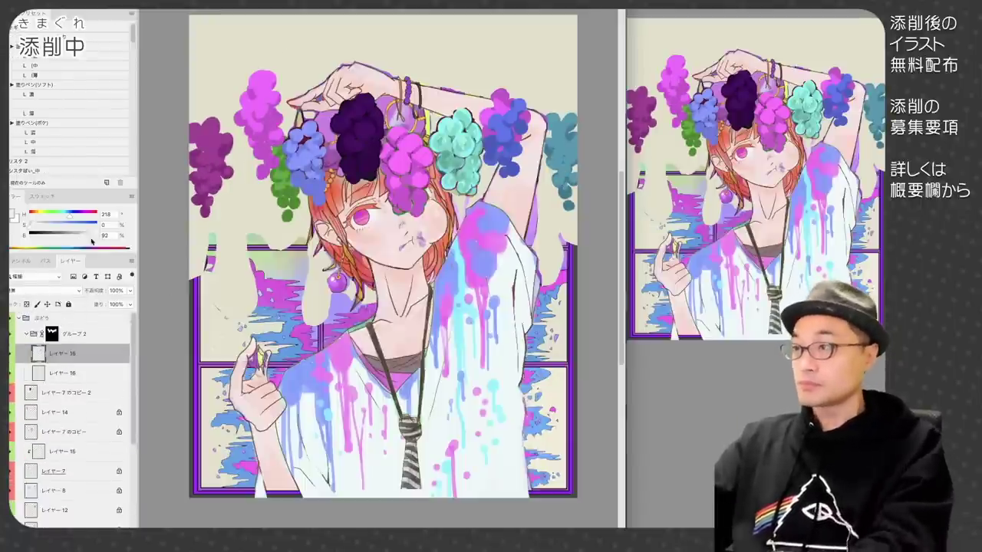
{"action": "key", "text": "ctrl+shift+n"}
{"action": "left_click_drag", "start_coordinate": [399, 166], "coordinate": [405, 156]}
{"action": "left_click_drag", "start_coordinate": [422, 158], "coordinate": [428, 151]}
{"action": "key", "text": "ctrl+shift+n"}
{"action": "left_click", "coordinate": [412, 144], "text": "alt"}
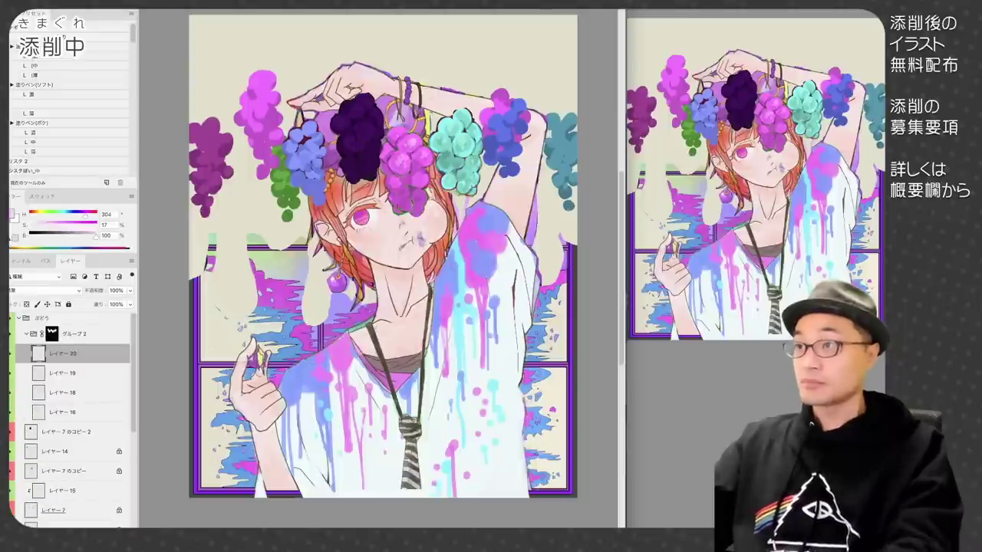
- Paint highlights on the grapes of the dark purple bunch and the neighbouring blue bunch with sampled colours
{"action": "left_click", "coordinate": [372, 150], "text": "alt"}
{"action": "left_click", "coordinate": [63, 393]}
{"action": "left_click", "coordinate": [62, 353]}
{"action": "left_click", "coordinate": [345, 153], "text": "alt"}
{"action": "left_click_drag", "start_coordinate": [293, 165], "coordinate": [302, 159]}
{"action": "left_click_drag", "start_coordinate": [314, 194], "coordinate": [321, 186]}
- Paint highlights on the bright pink bunch and the blue elbow bunch, and set a paler blue as the brush colour
{"action": "left_click", "coordinate": [259, 88], "text": "alt"}
{"action": "mouse_move", "coordinate": [253, 92]}
{"action": "left_mouse_down"}
{"action": "mouse_move", "coordinate": [265, 82]}
{"action": "mouse_move", "coordinate": [267, 106]}
{"action": "left_mouse_up"}
{"action": "left_click", "coordinate": [210, 153], "text": "alt"}
{"action": "left_click_drag", "start_coordinate": [500, 133], "coordinate": [508, 140]}
{"action": "left_click_drag", "start_coordinate": [67, 226], "coordinate": [52, 226]}
{"action": "left_click_drag", "start_coordinate": [70, 236], "coordinate": [88, 236]}
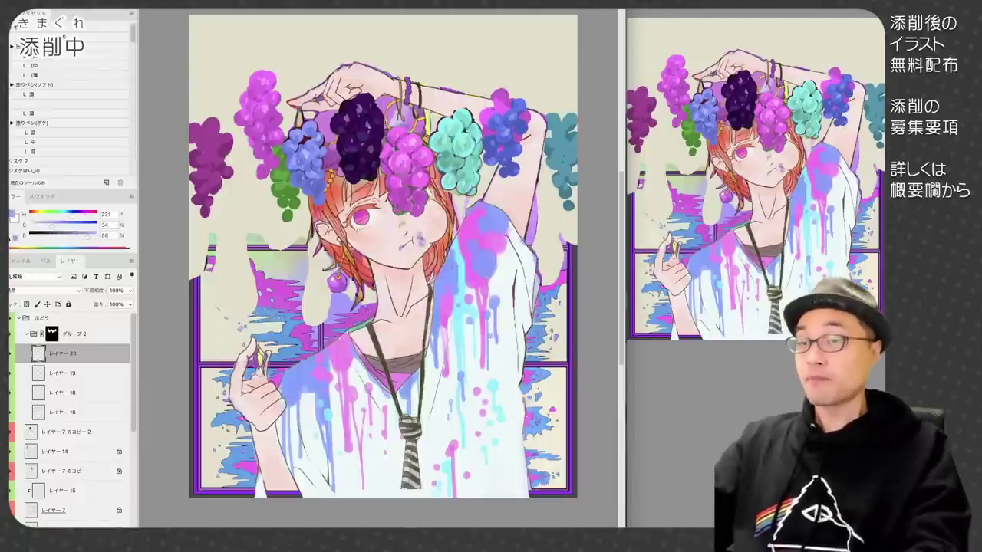
- Touch up the grapes of the purple edge bunch, the green bunch and the aqua bunch with colours sampled from each
{"action": "left_click", "coordinate": [218, 187], "text": "ctrl"}
{"action": "left_click", "coordinate": [231, 210], "text": "alt"}
{"action": "left_click", "coordinate": [218, 186], "text": "ctrl"}
{"action": "left_click", "coordinate": [283, 184], "text": "ctrl"}
{"action": "left_click", "coordinate": [63, 353]}
{"action": "left_click", "coordinate": [285, 184], "text": "alt"}
{"action": "left_click", "coordinate": [458, 177], "text": "alt"}
- Add new layers to the grape group and paint sampled-colour shading on the pink bunch over the face and the blue bunch
{"action": "key", "text": "ctrl+shift+n"}
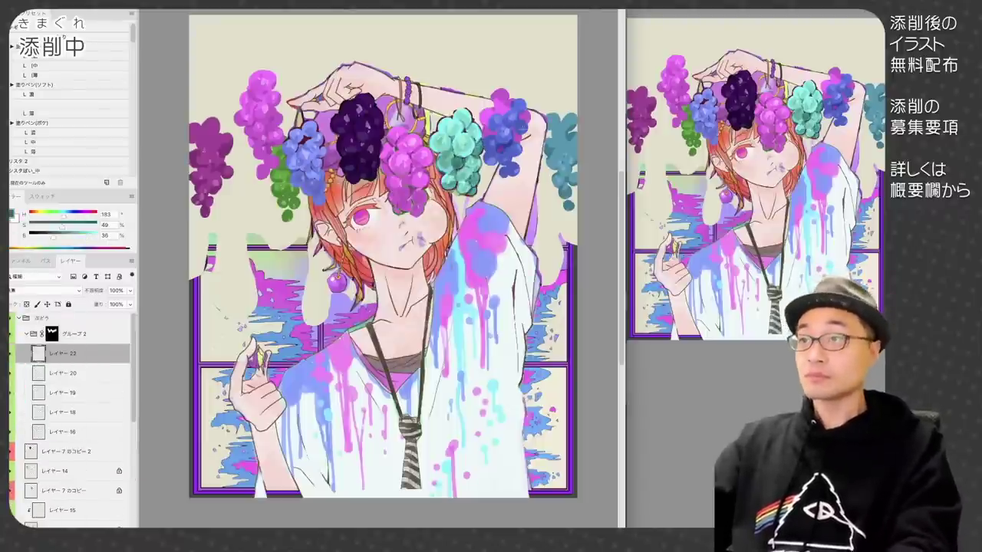
{"action": "left_click", "coordinate": [411, 206], "text": "alt"}
{"action": "left_click_drag", "start_coordinate": [409, 191], "coordinate": [411, 207]}
{"action": "left_click_drag", "start_coordinate": [392, 148], "coordinate": [386, 168]}
{"action": "left_click", "coordinate": [313, 158], "text": "alt"}
{"action": "left_click_drag", "start_coordinate": [317, 143], "coordinate": [310, 180]}
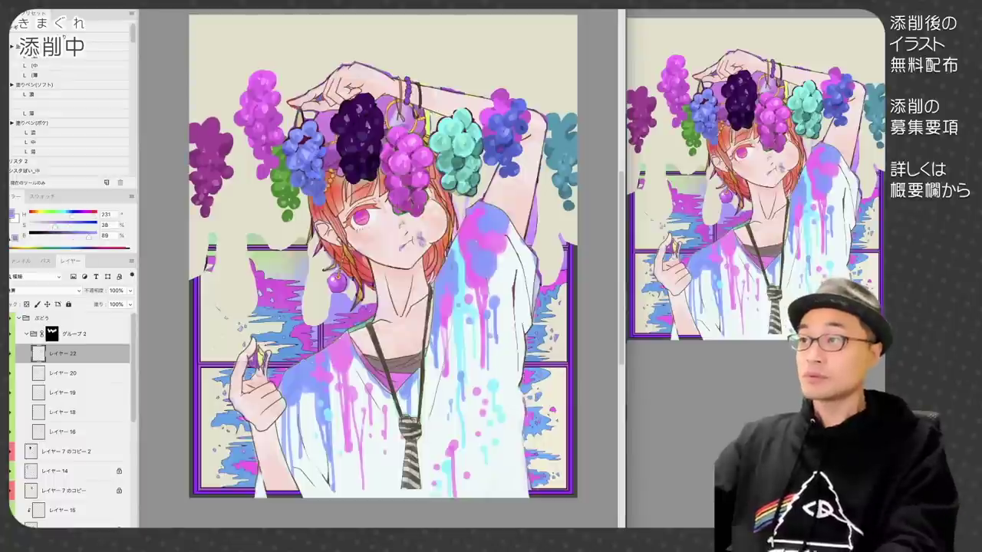
{"action": "key", "text": "ctrl+shift+n"}
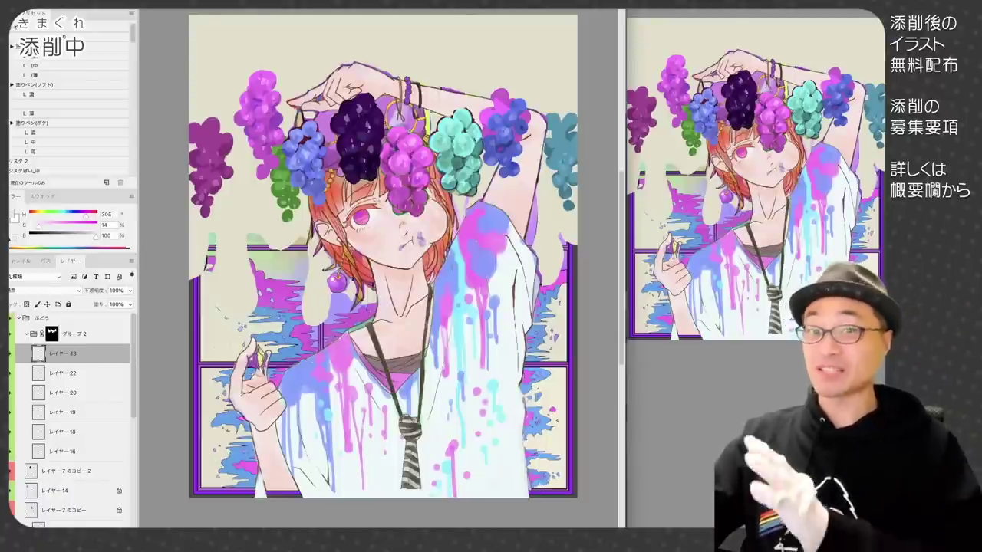
- Create a new layer above the grape group and paint a dark green leaf with edge detail above the head
{"action": "left_click", "coordinate": [41, 84]}
{"action": "left_click", "coordinate": [75, 334]}
{"action": "left_click", "coordinate": [101, 529]}
{"action": "mouse_move", "coordinate": [401, 77]}
{"action": "left_mouse_down"}
{"action": "mouse_move", "coordinate": [422, 103]}
{"action": "mouse_move", "coordinate": [420, 63]}
{"action": "mouse_move", "coordinate": [446, 70]}
{"action": "mouse_move", "coordinate": [421, 109]}
{"action": "left_mouse_up"}
{"action": "left_click", "coordinate": [46, 105]}
{"action": "mouse_move", "coordinate": [415, 60]}
{"action": "left_mouse_down"}
{"action": "mouse_move", "coordinate": [400, 83]}
{"action": "mouse_move", "coordinate": [398, 66]}
{"action": "left_mouse_up"}
- Duplicate the painted leaf and transform and move the copy to build a leaf cluster above the head
{"action": "key", "text": "ctrl+j"}
{"action": "key", "text": "ctrl+t"}
{"action": "mouse_move", "coordinate": [371, 45]}
{"action": "left_mouse_down"}
{"action": "mouse_move", "coordinate": [384, 36]}
{"action": "mouse_move", "coordinate": [437, 58]}
{"action": "left_mouse_up"}
{"action": "key", "text": "Return"}
{"action": "mouse_move", "coordinate": [490, 80]}
{"action": "left_mouse_down"}
{"action": "mouse_move", "coordinate": [421, 72]}
{"action": "mouse_move", "coordinate": [493, 57]}
{"action": "mouse_move", "coordinate": [424, 72]}
{"action": "left_mouse_up"}
- Fill in the leaf cluster with sampled green and merge the leaf layers
{"action": "key", "text": "b"}
{"action": "left_click", "coordinate": [430, 64], "text": "alt"}
{"action": "left_click_drag", "start_coordinate": [414, 51], "coordinate": [407, 56]}
{"action": "key", "text": "ctrl+e"}
{"action": "key", "text": "ctrl+e"}
{"action": "key", "text": "ctrl+e"}
- Place a leaf layer behind the grape group, position the leaf among the bunches and adjust its hue and saturation
{"action": "left_click", "coordinate": [101, 529]}
{"action": "left_click", "coordinate": [287, 184], "text": "alt"}
{"action": "left_click", "coordinate": [69, 354]}
{"action": "left_click_drag", "start_coordinate": [69, 353], "coordinate": [69, 497]}
{"action": "left_click", "coordinate": [26, 392]}
{"action": "left_click_drag", "start_coordinate": [431, 195], "coordinate": [426, 133]}
{"action": "key", "text": "ctrl+u"}
{"action": "key", "text": "Return"}
- Paint around the leaves between the bunches and shift the leaf beside the blue bunch to a yellower green
{"action": "key", "text": "b"}
{"action": "mouse_move", "coordinate": [381, 112]}
{"action": "left_mouse_down"}
{"action": "mouse_move", "coordinate": [440, 128]}
{"action": "mouse_move", "coordinate": [401, 178]}
{"action": "mouse_move", "coordinate": [375, 171]}
{"action": "left_mouse_up"}
{"action": "right_click", "coordinate": [369, 99], "text": "ctrl"}
{"action": "left_click", "coordinate": [406, 145]}
{"action": "left_click", "coordinate": [70, 525]}
{"action": "key", "text": "ctrl+u"}
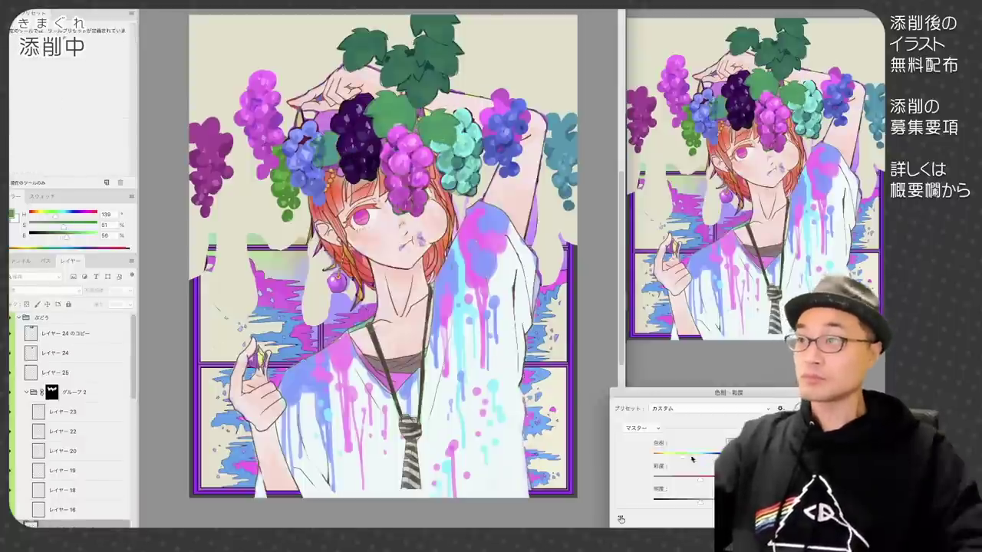
{"action": "key", "text": "Return"}
- Add a new layer in the background grapes group and paint olive-green foliage across the top of the canvas
{"action": "left_click", "coordinate": [69, 431]}
{"action": "left_click", "coordinate": [69, 451]}
{"action": "key", "text": "e"}
{"action": "key", "text": "b"}
{"action": "left_click", "coordinate": [26, 392]}
{"action": "scroll", "coordinate": [73, 429], "scroll_direction": "down", "scroll_amount": 10}
{"action": "left_click", "coordinate": [73, 470]}
{"action": "left_click", "coordinate": [101, 529]}
{"action": "left_click", "coordinate": [287, 184], "text": "alt"}
{"action": "left_click_drag", "start_coordinate": [452, 49], "coordinate": [575, 106]}
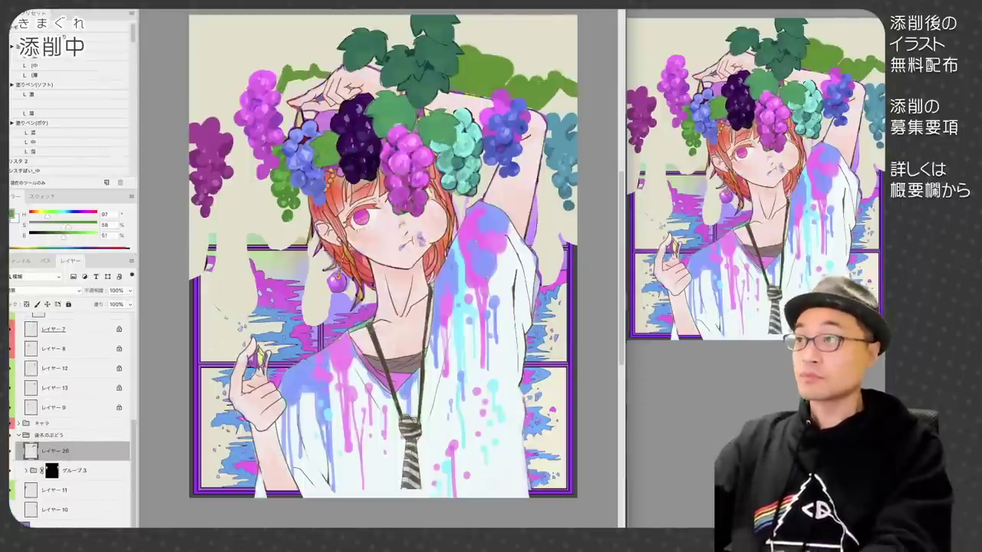
{"action": "left_click", "coordinate": [268, 46]}
- Add a new layer at the top of the grape group and paint dark green foliage in the canvas's upper-left corner
{"action": "scroll", "coordinate": [72, 429], "scroll_direction": "up", "scroll_amount": 10}
{"action": "left_click", "coordinate": [69, 334]}
{"action": "key", "text": "ctrl+shift+alt+n"}
{"action": "left_click", "coordinate": [364, 50], "text": "alt"}
{"action": "mouse_move", "coordinate": [310, 17]}
{"action": "left_mouse_down"}
{"action": "mouse_move", "coordinate": [252, 77]}
{"action": "mouse_move", "coordinate": [191, 61]}
{"action": "left_mouse_up"}
{"action": "left_click", "coordinate": [245, 39]}
- Extend the dark green foliage beside the leaf cluster and fill in the canvas's upper-right corner
{"action": "key", "text": "e"}
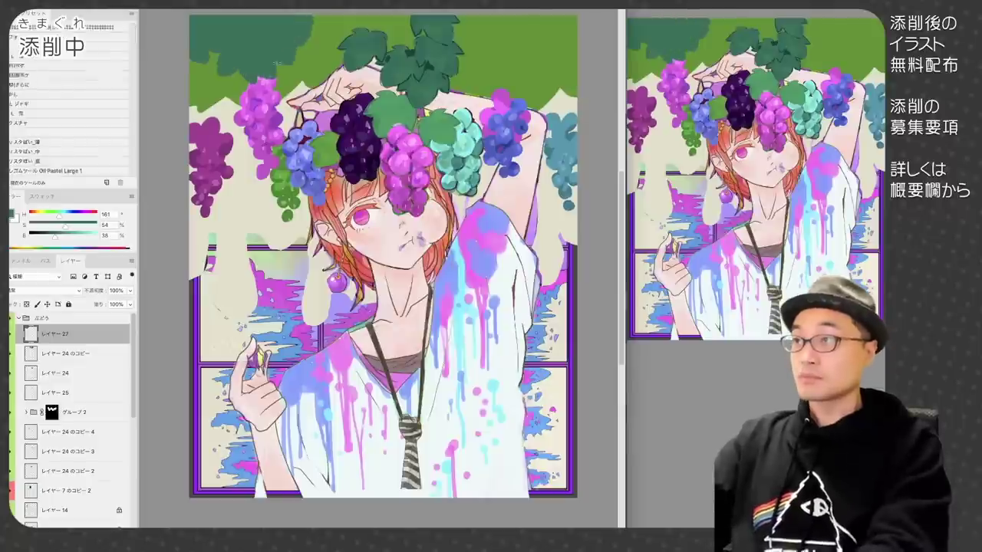
{"action": "key", "text": "b"}
{"action": "left_click_drag", "start_coordinate": [299, 54], "coordinate": [339, 20]}
{"action": "left_click_drag", "start_coordinate": [385, 52], "coordinate": [414, 18]}
{"action": "mouse_move", "coordinate": [475, 18]}
{"action": "left_mouse_down"}
{"action": "mouse_move", "coordinate": [526, 77]}
{"action": "mouse_move", "coordinate": [575, 64]}
{"action": "left_mouse_up"}
{"action": "left_click", "coordinate": [533, 38]}
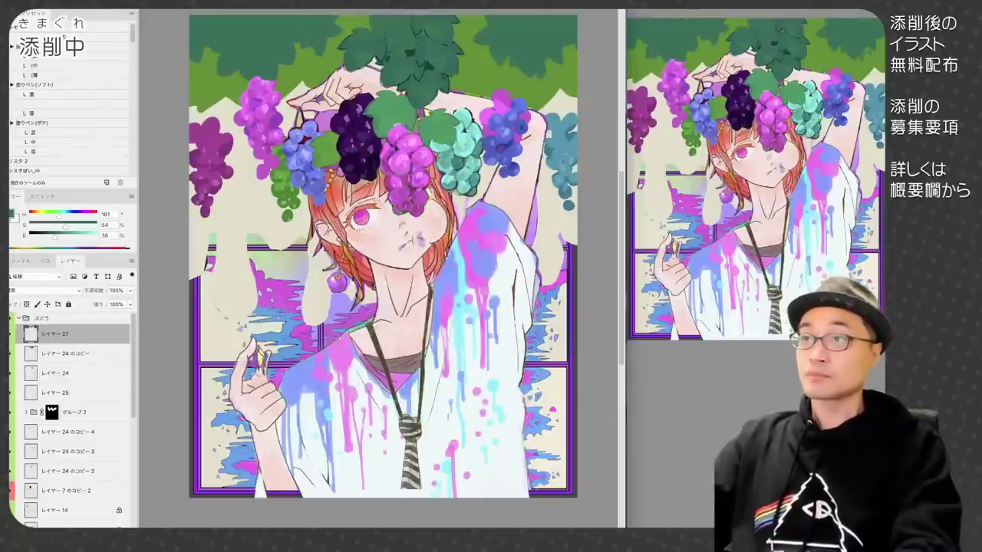
- Paint bright yellow-green patches of light onto the background foliage layer along the upper part of the canvas
{"action": "scroll", "coordinate": [69, 429], "scroll_direction": "down", "scroll_amount": 5}
{"action": "left_click", "coordinate": [69, 524]}
{"action": "left_click_drag", "start_coordinate": [470, 19], "coordinate": [477, 71]}
{"action": "left_click_drag", "start_coordinate": [337, 19], "coordinate": [368, 33]}
{"action": "left_click_drag", "start_coordinate": [299, 49], "coordinate": [314, 69]}
{"action": "left_click_drag", "start_coordinate": [210, 52], "coordinate": [218, 71]}
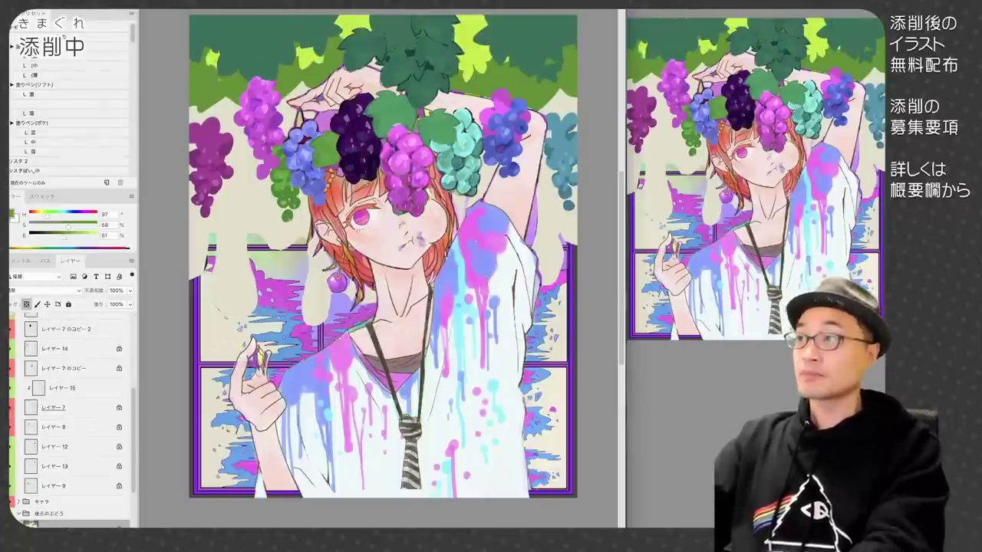
{"action": "left_click_drag", "start_coordinate": [453, 28], "coordinate": [483, 28]}
{"action": "left_click_drag", "start_coordinate": [563, 56], "coordinate": [576, 55]}
- Paint a brown vine branch through the background foliage behind the raised arm
{"action": "scroll", "coordinate": [69, 430], "scroll_direction": "up", "scroll_amount": 10}
{"action": "left_click", "coordinate": [69, 335]}
{"action": "scroll", "coordinate": [69, 429], "scroll_direction": "down", "scroll_amount": 3}
{"action": "left_click", "coordinate": [63, 481]}
{"action": "left_click", "coordinate": [62, 521]}
{"action": "mouse_move", "coordinate": [437, 92]}
{"action": "left_mouse_down"}
{"action": "mouse_move", "coordinate": [575, 121]}
{"action": "mouse_move", "coordinate": [541, 116]}
{"action": "left_mouse_up"}
{"action": "key", "text": "e"}
{"action": "key", "text": "b"}
- Paint more thin brown vines and hanging stems through the foliage on both sides of the head
{"action": "left_click_drag", "start_coordinate": [455, 73], "coordinate": [576, 90]}
{"action": "left_click_drag", "start_coordinate": [464, 80], "coordinate": [461, 114]}
{"action": "left_click_drag", "start_coordinate": [374, 66], "coordinate": [370, 93]}
{"action": "left_click_drag", "start_coordinate": [230, 93], "coordinate": [191, 101]}
- Add a new layer below the dark foliage, set a darker green sampled from the leaves and paint shadow strokes among the foliage
{"action": "scroll", "coordinate": [69, 430], "scroll_direction": "up", "scroll_amount": 3}
{"action": "left_click", "coordinate": [69, 341]}
{"action": "left_click", "coordinate": [414, 65], "text": "alt"}
{"action": "key", "text": "ctrl+shift+alt+n"}
{"action": "left_click_drag", "start_coordinate": [55, 237], "coordinate": [47, 237]}
{"action": "left_click_drag", "start_coordinate": [500, 76], "coordinate": [525, 71]}
{"action": "left_click_drag", "start_coordinate": [515, 80], "coordinate": [535, 80]}
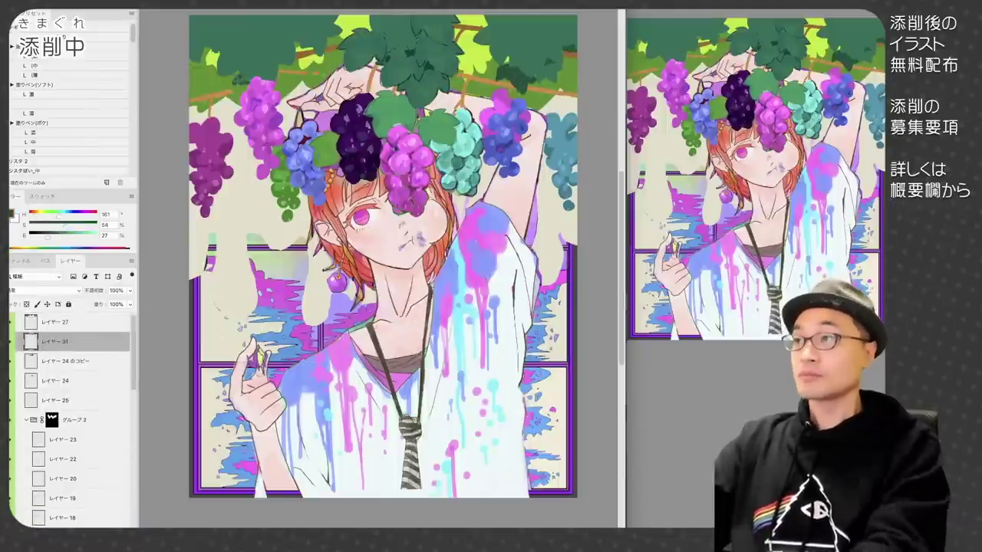
{"action": "left_click_drag", "start_coordinate": [236, 77], "coordinate": [245, 93]}
- Add new layers below the grape group and paint stems leading to the pink face bunch and the aqua bunch
{"action": "left_click", "coordinate": [26, 420]}
{"action": "scroll", "coordinate": [69, 429], "scroll_direction": "down", "scroll_amount": 3}
{"action": "left_click", "coordinate": [61, 517]}
{"action": "key", "text": "ctrl+shift+alt+n"}
{"action": "left_click", "coordinate": [285, 89], "text": "alt"}
{"action": "left_click_drag", "start_coordinate": [423, 107], "coordinate": [429, 120]}
{"action": "left_click", "coordinate": [69, 418]}
{"action": "key", "text": "ctrl+shift+alt+n"}
{"action": "left_click_drag", "start_coordinate": [470, 75], "coordinate": [446, 126]}
- Lock transparent pixels on the leaf layers and paint yellow-green accents and vein detail on the leaves above the pink and aqua bunches
{"action": "left_click", "coordinate": [26, 305]}
{"action": "left_click", "coordinate": [473, 61], "text": "alt"}
{"action": "left_click", "coordinate": [69, 458]}
{"action": "left_click", "coordinate": [26, 305]}
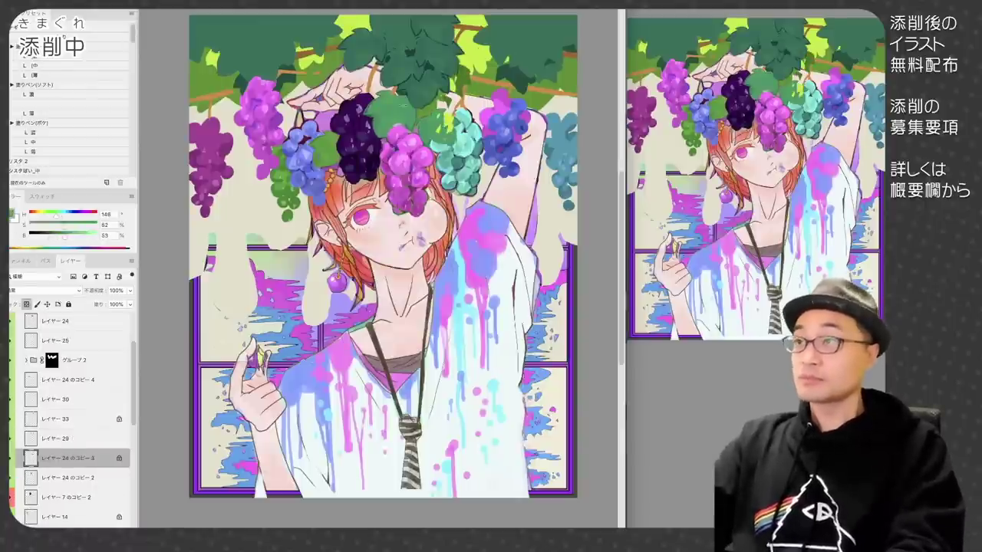
{"action": "left_click", "coordinate": [69, 478]}
{"action": "left_click", "coordinate": [442, 121], "text": "alt"}
{"action": "left_click_drag", "start_coordinate": [394, 99], "coordinate": [388, 116]}
- Select the leaf cluster layer and paint sampled dark green shading on the leaves above the head
{"action": "left_click", "coordinate": [69, 321]}
{"action": "scroll", "coordinate": [69, 384], "scroll_direction": "up", "scroll_amount": 1}
{"action": "left_click", "coordinate": [69, 322]}
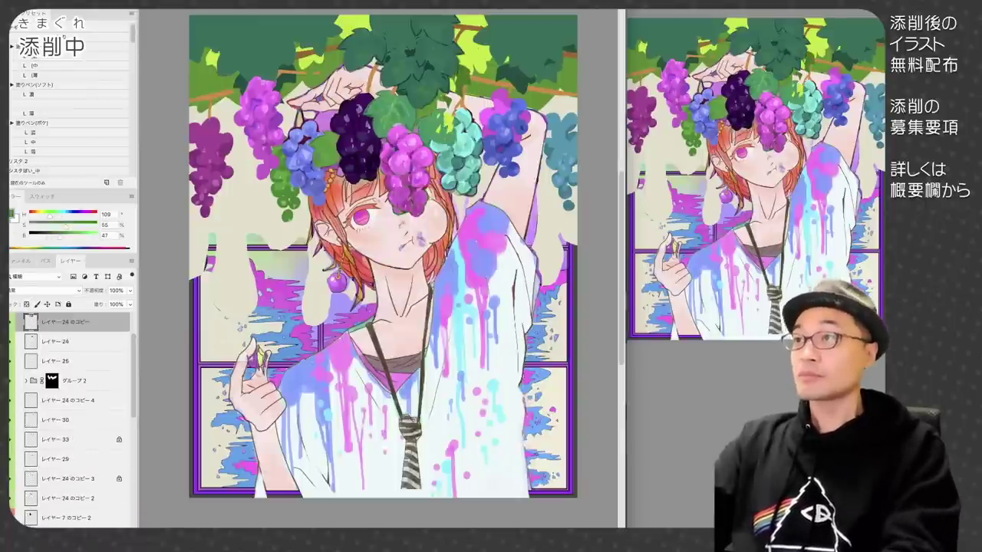
{"action": "left_click", "coordinate": [418, 65], "text": "alt"}
{"action": "left_click_drag", "start_coordinate": [450, 46], "coordinate": [450, 73]}
{"action": "left_click_drag", "start_coordinate": [457, 18], "coordinate": [436, 55]}
- Lock the transparent pixels of the dark foliage layer and shade its leaves across both upper corners
{"action": "left_click", "coordinate": [342, 35], "text": "super"}
{"action": "mouse_move", "coordinate": [387, 32]}
{"action": "left_mouse_down"}
{"action": "mouse_move", "coordinate": [345, 52]}
{"action": "mouse_move", "coordinate": [201, 48]}
{"action": "left_mouse_up"}
{"action": "left_click", "coordinate": [26, 305]}
{"action": "right_click", "coordinate": [526, 49]}
{"action": "left_click", "coordinate": [548, 46]}
{"action": "left_click_drag", "start_coordinate": [526, 28], "coordinate": [483, 55]}
{"action": "left_click_drag", "start_coordinate": [529, 32], "coordinate": [573, 46]}
- Paint further leaf patches along the lower edge of the background foliage with sampled green
{"action": "left_click", "coordinate": [536, 94], "text": "super"}
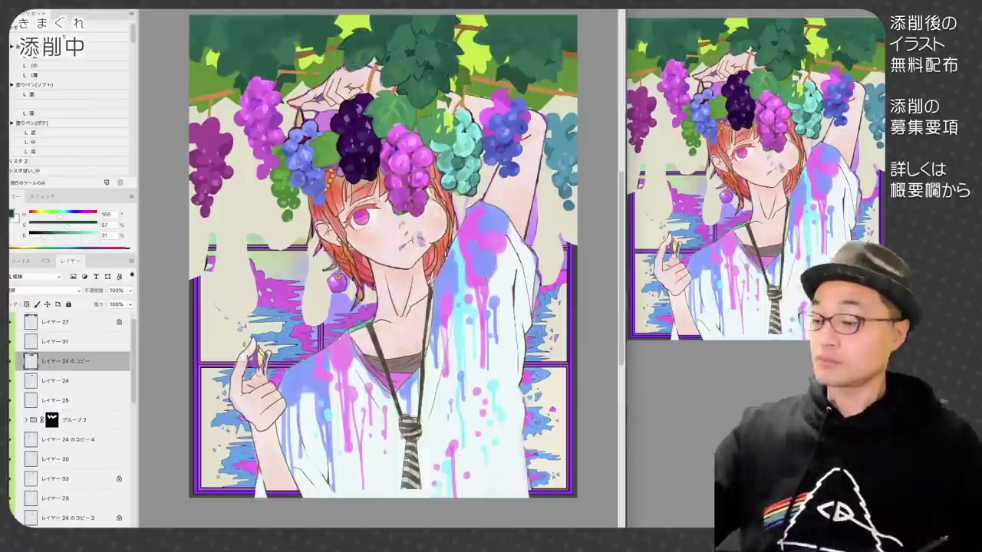
{"action": "right_click", "coordinate": [536, 98]}
{"action": "left_click", "coordinate": [565, 112]}
{"action": "left_click", "coordinate": [536, 91], "text": "alt"}
{"action": "left_click", "coordinate": [536, 93], "text": "super"}
{"action": "left_click_drag", "start_coordinate": [198, 109], "coordinate": [228, 130]}
{"action": "left_click_drag", "start_coordinate": [222, 102], "coordinate": [244, 138]}
{"action": "left_click_drag", "start_coordinate": [279, 106], "coordinate": [293, 126]}
{"action": "left_click", "coordinate": [543, 96], "text": "super"}
{"action": "left_click", "coordinate": [543, 96], "text": "alt"}
- Shade the leaf beside the blue bunch and the grapes of the pink face bunch with sampled colours
{"action": "left_click", "coordinate": [331, 146], "text": "alt"}
{"action": "left_click", "coordinate": [331, 145], "text": "ctrl+shift"}
{"action": "left_click", "coordinate": [425, 147], "text": "super"}
{"action": "left_click", "coordinate": [425, 147], "text": "alt"}
{"action": "left_click_drag", "start_coordinate": [418, 140], "coordinate": [431, 156]}
- Paint dark shading on the lower grapes of the blue bunch and on the leaf above the pink bunch
{"action": "left_click", "coordinate": [318, 173], "text": "super"}
{"action": "left_click_drag", "start_coordinate": [312, 167], "coordinate": [322, 181]}
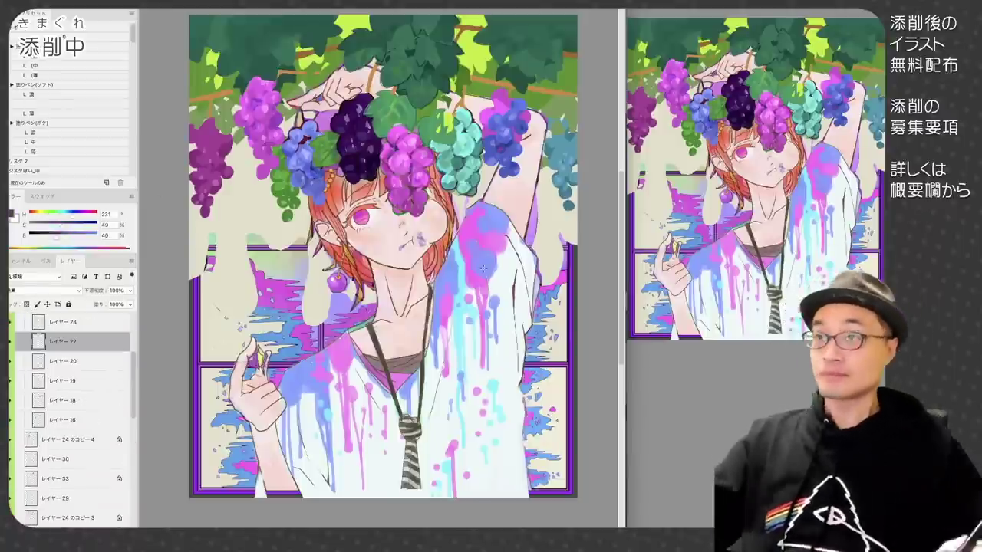
{"action": "left_click", "coordinate": [406, 110], "text": "super"}
{"action": "left_click_drag", "start_coordinate": [402, 100], "coordinate": [413, 121]}
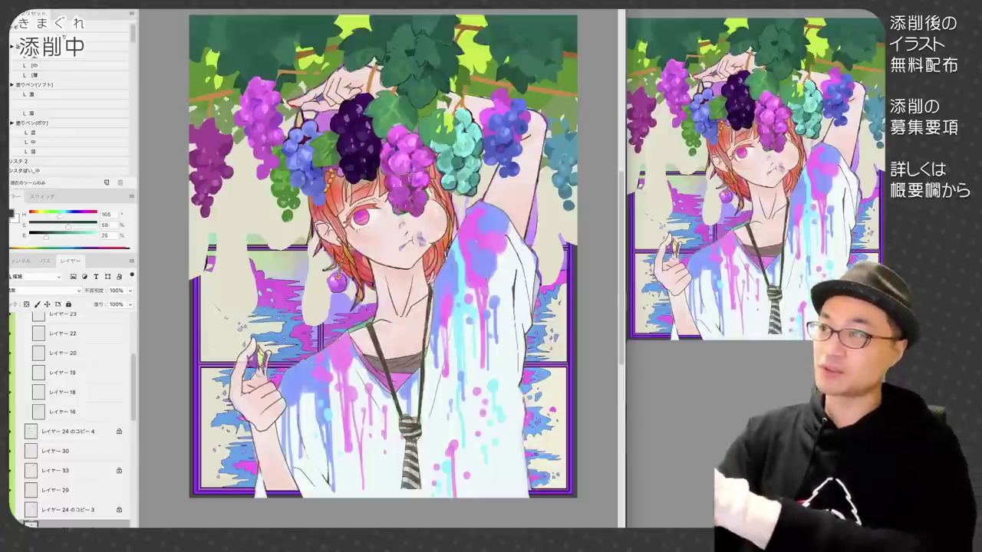
- Select the foreground grape and character layers together and scale them slightly outward on the canvas's left side
{"action": "key", "text": "v"}
{"action": "left_click", "coordinate": [19, 318], "text": "alt"}
{"action": "left_click", "coordinate": [46, 330]}
{"action": "left_click_drag", "start_coordinate": [133, 388], "coordinate": [135, 492]}
{"action": "left_click", "coordinate": [9, 330]}
{"action": "left_click", "coordinate": [9, 330]}
{"action": "left_click", "coordinate": [19, 318]}
{"action": "left_click", "coordinate": [33, 437]}
{"action": "left_click", "coordinate": [46, 445], "text": "shift"}
{"action": "key", "text": "ctrl+t"}
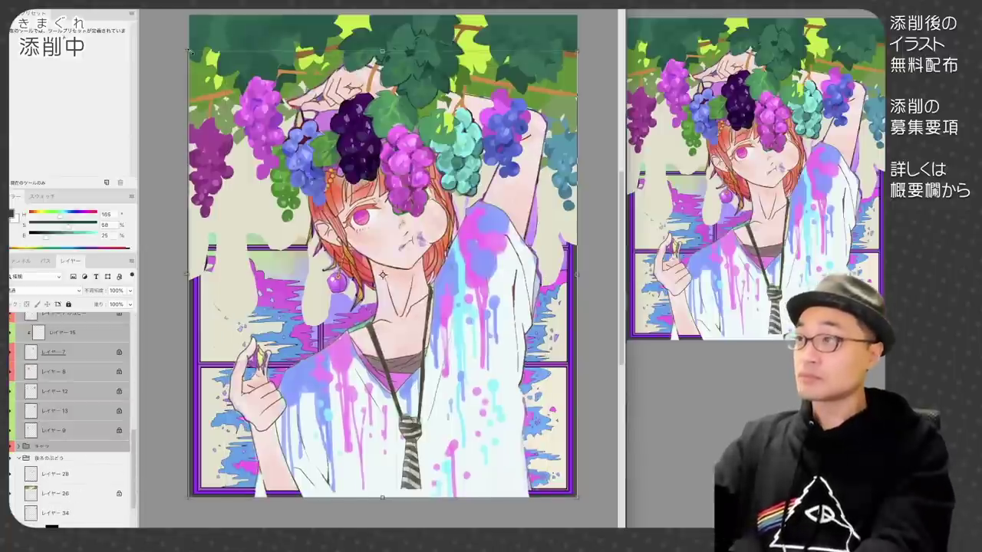
{"action": "left_click_drag", "start_coordinate": [188, 51], "coordinate": [185, 51]}
{"action": "key", "text": "Return"}
- Merge the layers of the foreground grape bunches into a single layer
{"action": "left_click", "coordinate": [356, 147], "text": "ctrl"}
{"action": "left_click_drag", "start_coordinate": [134, 390], "coordinate": [135, 457]}
{"action": "left_click", "coordinate": [77, 373], "text": "shift"}
{"action": "key", "text": "ctrl+e"}
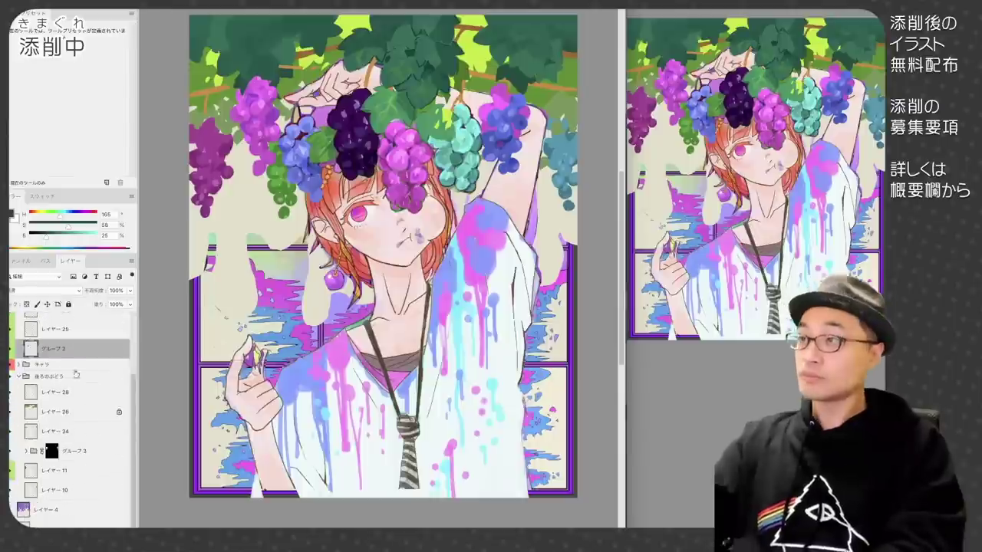
- Paint the lower tip of the dark purple bunch with sampled dark colours
{"action": "key", "text": "b"}
{"action": "left_click", "coordinate": [27, 83]}
{"action": "left_click_drag", "start_coordinate": [364, 181], "coordinate": [349, 182]}
{"action": "left_click", "coordinate": [359, 183], "text": "alt"}
{"action": "left_click", "coordinate": [369, 176], "text": "alt"}
{"action": "left_click", "coordinate": [362, 177], "text": "alt"}
- Refine the lower grapes of the pink face bunch by painting with sampled colours and erasing their edges
{"action": "left_click", "coordinate": [406, 191], "text": "alt"}
{"action": "key", "text": "e"}
{"action": "key", "text": "b"}
{"action": "left_click", "coordinate": [413, 201], "text": "alt"}
{"action": "left_click_drag", "start_coordinate": [395, 204], "coordinate": [419, 206]}
{"action": "key", "text": "e"}
{"action": "key", "text": "b"}
{"action": "key", "text": "e"}
{"action": "key", "text": "b"}
{"action": "key", "text": "e"}
{"action": "key", "text": "b"}
{"action": "left_click", "coordinate": [425, 202], "text": "alt"}
{"action": "key", "text": "e"}
{"action": "key", "text": "b"}
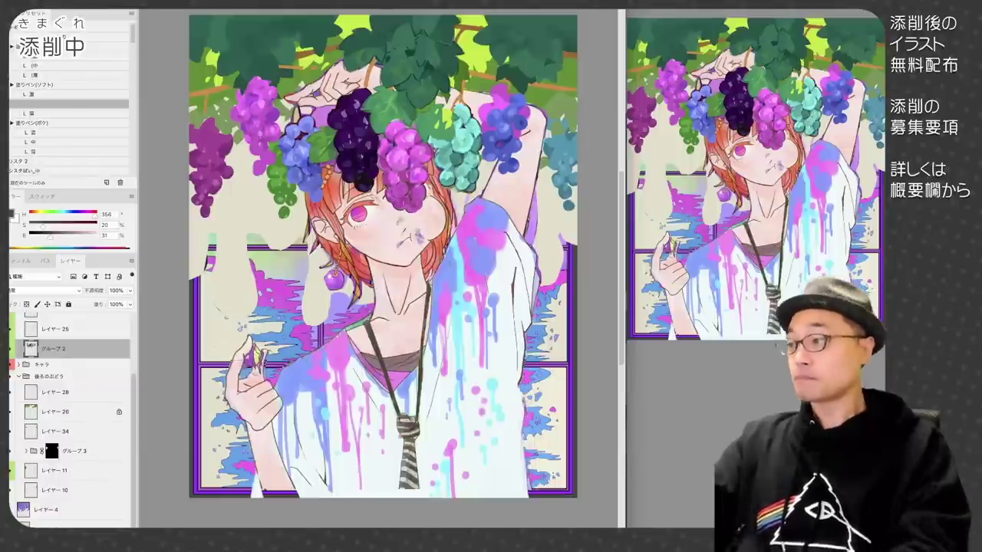
- Touch up the pink bunch's lower grapes on a new layer and merge it into the grape layer
{"action": "key", "text": "ctrl+shift+n"}
{"action": "left_click", "coordinate": [390, 193], "text": "alt"}
{"action": "key", "text": "e"}
{"action": "left_click_drag", "start_coordinate": [409, 185], "coordinate": [399, 210]}
{"action": "key", "text": "b"}
{"action": "key", "text": "e"}
{"action": "key", "text": "ctrl+e"}
- Paint shadow over the character's hair, face, neck and raised hand on the masked shading layer and adjust its hue and saturation
{"action": "key", "text": "p"}
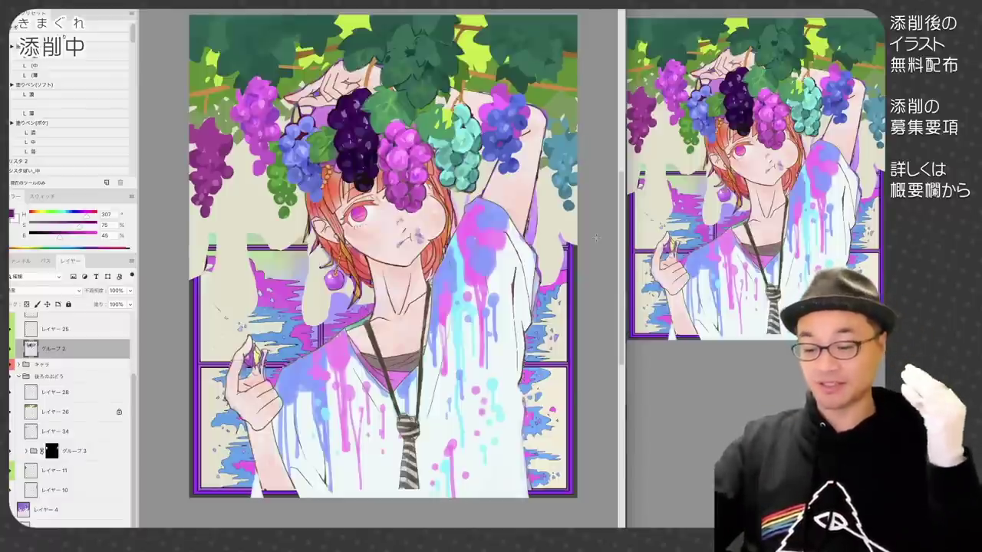
{"action": "left_click", "coordinate": [46, 85]}
{"action": "left_click", "coordinate": [19, 364]}
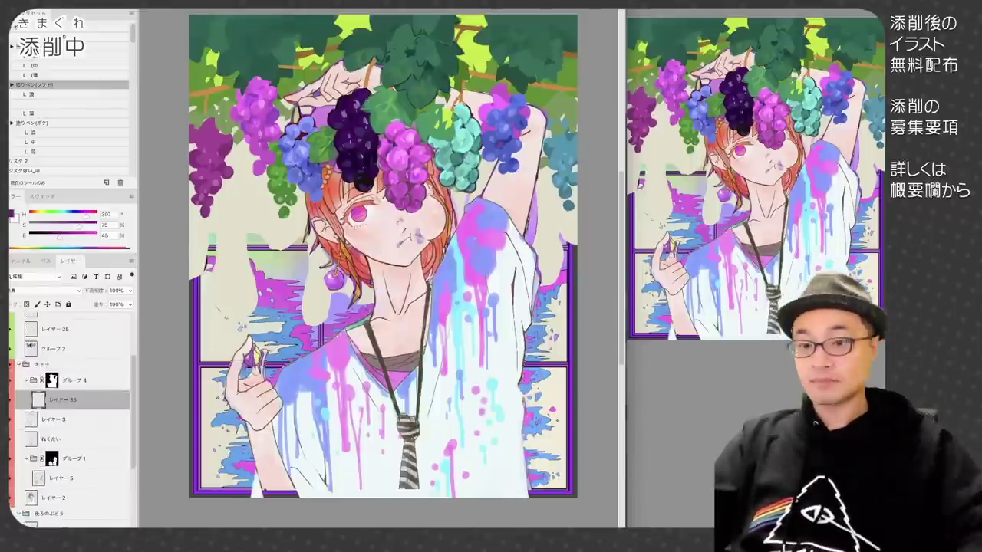
{"action": "left_click_drag", "start_coordinate": [336, 173], "coordinate": [326, 237]}
{"action": "left_click_drag", "start_coordinate": [345, 195], "coordinate": [418, 245]}
{"action": "left_click_drag", "start_coordinate": [460, 295], "coordinate": [470, 341]}
{"action": "left_click_drag", "start_coordinate": [384, 268], "coordinate": [403, 311]}
{"action": "left_click_drag", "start_coordinate": [295, 101], "coordinate": [349, 75]}
{"action": "key", "text": "super+u"}
{"action": "left_click_drag", "start_coordinate": [706, 456], "coordinate": [695, 457]}
{"action": "left_click_drag", "start_coordinate": [706, 503], "coordinate": [700, 504]}
{"action": "key", "text": "Return"}
- Extend the beige shadow over the arms and shirt, and erase dappled light patches on the sleeve and chest
{"action": "mouse_move", "coordinate": [464, 98]}
{"action": "left_mouse_down"}
{"action": "mouse_move", "coordinate": [533, 126]}
{"action": "mouse_move", "coordinate": [491, 261]}
{"action": "mouse_move", "coordinate": [481, 412]}
{"action": "mouse_move", "coordinate": [322, 337]}
{"action": "mouse_move", "coordinate": [383, 383]}
{"action": "mouse_move", "coordinate": [361, 460]}
{"action": "mouse_move", "coordinate": [332, 436]}
{"action": "mouse_move", "coordinate": [295, 477]}
{"action": "left_mouse_up"}
{"action": "left_click_drag", "start_coordinate": [262, 439], "coordinate": [259, 483]}
{"action": "key", "text": "e"}
{"action": "left_click_drag", "start_coordinate": [485, 314], "coordinate": [483, 335]}
{"action": "left_click_drag", "start_coordinate": [495, 260], "coordinate": [512, 240]}
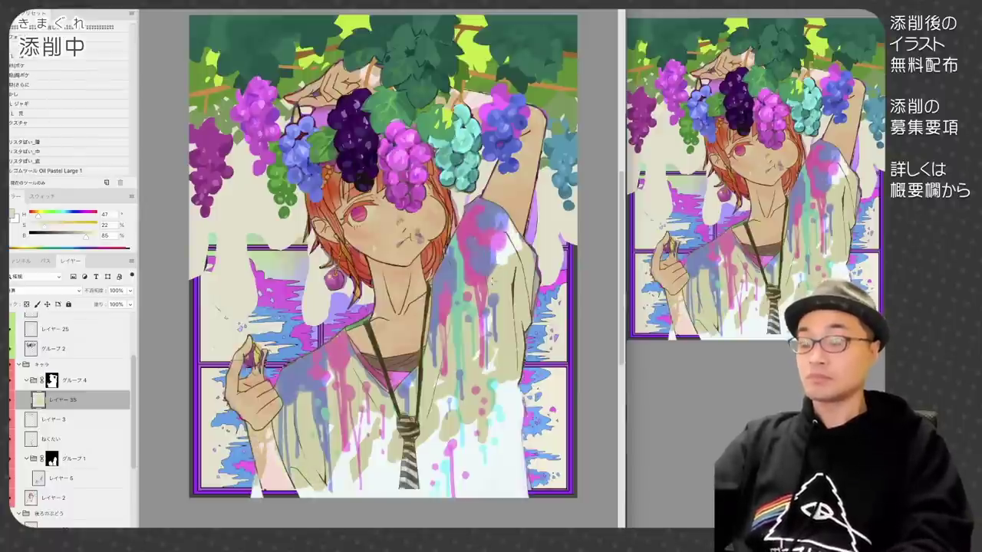
{"action": "left_click_drag", "start_coordinate": [493, 279], "coordinate": [486, 290]}
{"action": "left_click_drag", "start_coordinate": [483, 330], "coordinate": [459, 369]}
{"action": "left_click_drag", "start_coordinate": [396, 337], "coordinate": [368, 365]}
{"action": "left_click_drag", "start_coordinate": [406, 319], "coordinate": [392, 339]}
- Refine the shadow and light patches around the neck and neckline on the shading layer
{"action": "key", "text": "b"}
{"action": "left_click_drag", "start_coordinate": [397, 302], "coordinate": [360, 349]}
{"action": "key", "text": "e"}
{"action": "key", "text": "b"}
{"action": "left_click", "coordinate": [54, 498]}
{"action": "left_click", "coordinate": [63, 399]}
{"action": "key", "text": "e"}
{"action": "key", "text": "b"}
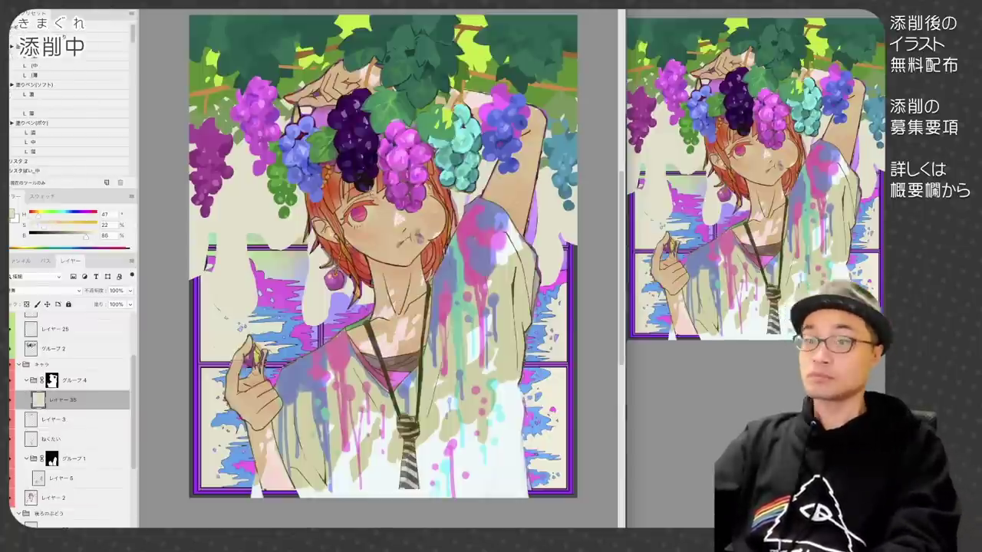
- Extend the beige shadow down the lower shirt, beside the tie and along the shirt's side edge
{"action": "key", "text": "e"}
{"action": "key", "text": "b"}
{"action": "right_click", "coordinate": [407, 456], "text": "ctrl"}
{"action": "left_click", "coordinate": [434, 482]}
{"action": "left_click_drag", "start_coordinate": [436, 483], "coordinate": [437, 490], "text": "ctrl"}
{"action": "right_click", "coordinate": [434, 404], "text": "ctrl"}
{"action": "left_click", "coordinate": [460, 425]}
{"action": "left_click_drag", "start_coordinate": [520, 384], "coordinate": [525, 496]}
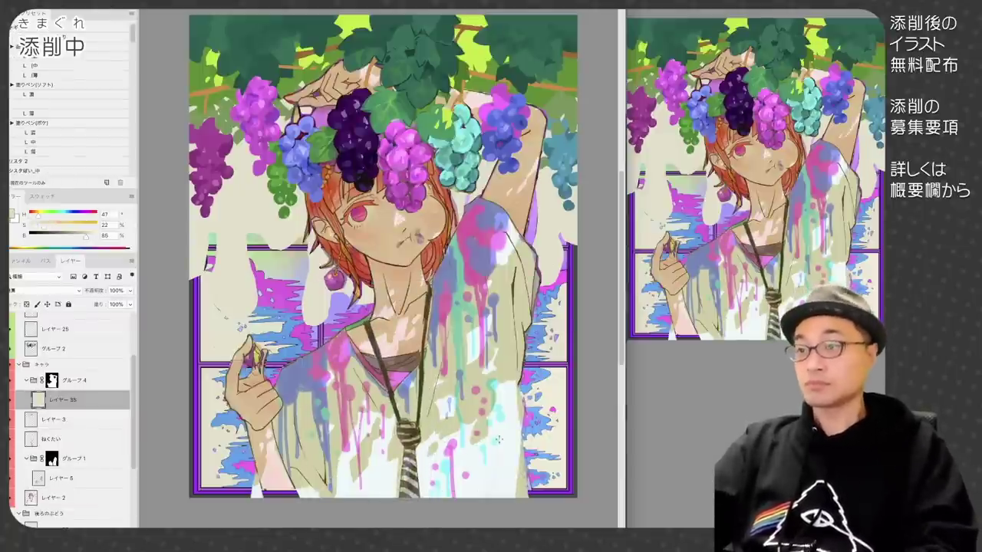
{"action": "left_click_drag", "start_coordinate": [489, 414], "coordinate": [482, 471]}
{"action": "left_click_drag", "start_coordinate": [433, 434], "coordinate": [425, 484]}
- Adjust the dappled light on the shirt's shoulder, chest and sleeve by erasing and repainting shadow
{"action": "key", "text": "e"}
{"action": "left_click_drag", "start_coordinate": [313, 386], "coordinate": [313, 407]}
{"action": "key", "text": "b"}
{"action": "left_click_drag", "start_coordinate": [376, 385], "coordinate": [375, 402]}
{"action": "left_click_drag", "start_coordinate": [507, 227], "coordinate": [510, 255]}
{"action": "key", "text": "e"}
{"action": "key", "text": "b"}
- Paint dark sampled splatters on the shirt's shoulder and chest on a new layer and undo the last stroke
{"action": "left_click", "coordinate": [355, 132], "text": "alt"}
{"action": "left_click", "coordinate": [61, 477]}
{"action": "key", "text": "ctrl+shift+alt+n"}
{"action": "mouse_move", "coordinate": [454, 241]}
{"action": "left_mouse_down"}
{"action": "mouse_move", "coordinate": [443, 268]}
{"action": "mouse_move", "coordinate": [450, 282]}
{"action": "left_mouse_up"}
{"action": "left_click", "coordinate": [348, 340], "text": "alt"}
{"action": "left_click_drag", "start_coordinate": [333, 341], "coordinate": [316, 358]}
{"action": "left_click_drag", "start_coordinate": [315, 359], "coordinate": [302, 368]}
{"action": "left_click_drag", "start_coordinate": [445, 292], "coordinate": [441, 311]}
{"action": "left_click_drag", "start_coordinate": [474, 231], "coordinate": [473, 250]}
{"action": "key", "text": "ctrl+z"}
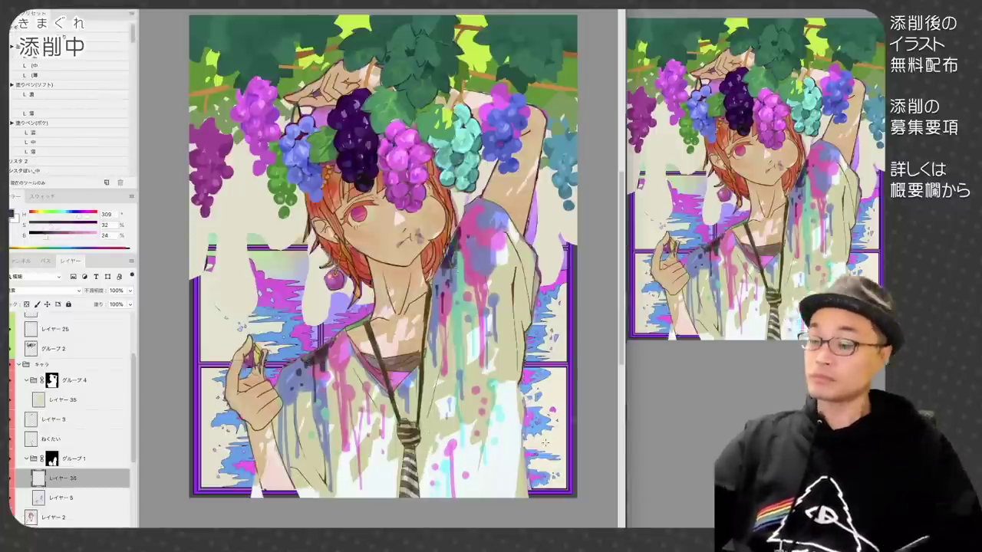
- Paint a leaf in sampled green on the shoulder on a new layer and add a short stroke beside the tie cord
{"action": "left_click", "coordinate": [37, 85]}
{"action": "left_click", "coordinate": [27, 459]}
{"action": "left_click", "coordinate": [75, 381]}
{"action": "key", "text": "ctrl+shift+alt+n"}
{"action": "key", "text": "ctrl+bracketright"}
{"action": "left_click", "coordinate": [386, 110], "text": "alt"}
{"action": "left_click_drag", "start_coordinate": [329, 337], "coordinate": [297, 354]}
{"action": "left_click", "coordinate": [329, 337], "text": "alt"}
{"action": "left_click", "coordinate": [58, 497]}
{"action": "left_click_drag", "start_coordinate": [434, 328], "coordinate": [434, 342]}
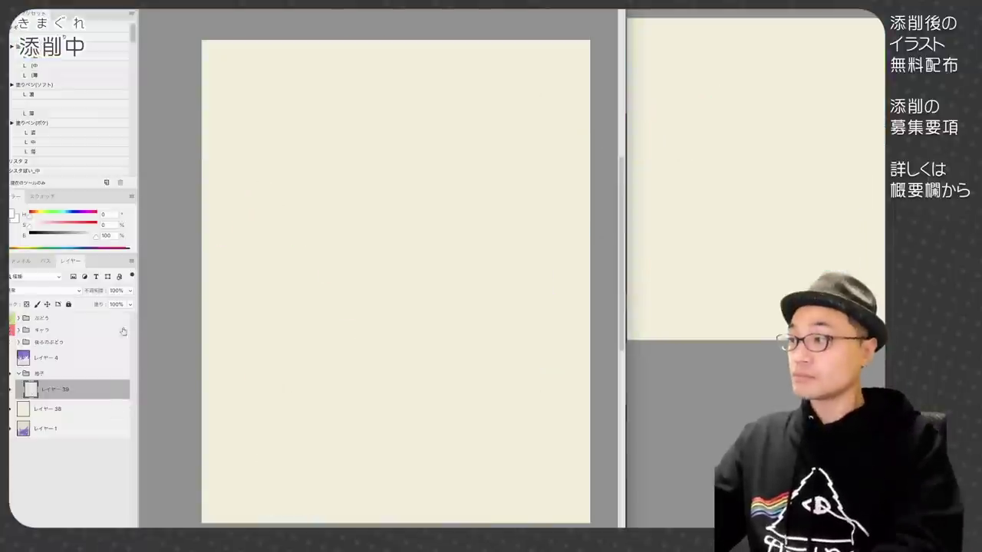
- Draw a white vertical bar near one side of the background, copy it to the opposite side and merge both bars
{"action": "mouse_move", "coordinate": [221, 521]}
{"action": "left_mouse_down"}
{"action": "mouse_move", "coordinate": [206, 334]}
{"action": "mouse_move", "coordinate": [221, 488]}
{"action": "mouse_move", "coordinate": [221, 39]}
{"action": "left_mouse_up"}
{"action": "key", "text": "ctrl+z"}
{"action": "key", "text": "v"}
{"action": "mouse_move", "coordinate": [242, 363]}
{"action": "left_mouse_down"}
{"action": "mouse_move", "coordinate": [215, 350]}
{"action": "mouse_move", "coordinate": [562, 369]}
{"action": "left_mouse_up"}
{"action": "key", "text": "ctrl+e"}
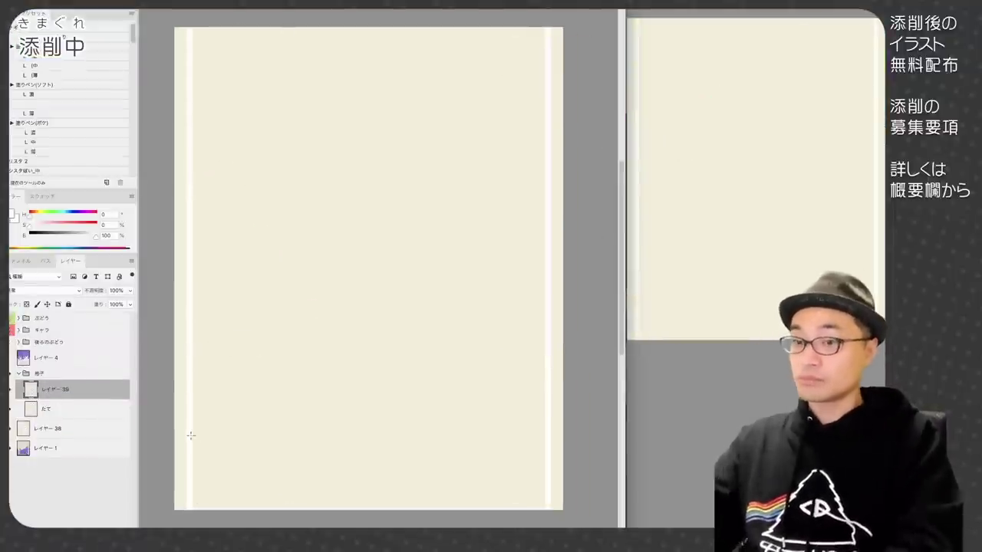
- Draw a white diagonal bar between the two vertical bars, place parallel copies of it and merge them
{"action": "left_click", "coordinate": [192, 436]}
{"action": "left_click", "coordinate": [545, 49], "text": "shift"}
{"action": "key", "text": "v"}
{"action": "left_click_drag", "start_coordinate": [407, 397], "coordinate": [407, 293]}
{"action": "left_click_drag", "start_coordinate": [388, 397], "coordinate": [388, 300]}
{"action": "key", "text": "ctrl+e"}
{"action": "key", "text": "ctrl+e"}
- Repeat the diagonal bars across the whole canvas to form a crossing lattice and merge the copies
{"action": "left_click_drag", "start_coordinate": [382, 384], "coordinate": [382, 199]}
{"action": "left_click_drag", "start_coordinate": [417, 50], "coordinate": [408, 429]}
{"action": "left_click_drag", "start_coordinate": [513, 260], "coordinate": [513, 453]}
{"action": "key", "text": "ctrl+e"}
{"action": "key", "text": "ctrl+e"}
{"action": "key", "text": "ctrl+e"}
{"action": "key", "text": "ctrl+j"}
{"action": "key", "text": "ctrl+e"}
{"action": "double_click", "coordinate": [36, 394]}
{"action": "key", "text": "Escape"}
{"action": "key", "text": "ctrl+e"}
{"action": "double_click", "coordinate": [77, 390]}
{"action": "key", "text": "Return"}
{"action": "key", "text": "ctrl+z"}
{"action": "key", "text": "ctrl+z"}
- Stretch the diagonal lattice sideways and delete the parts that extend beyond the vertical bars
{"action": "key", "text": "ctrl+t"}
{"action": "left_click_drag", "start_coordinate": [551, 275], "coordinate": [570, 275]}
{"action": "key", "text": "Return"}
{"action": "key", "text": "m"}
{"action": "left_click_drag", "start_coordinate": [191, 27], "coordinate": [551, 508]}
{"action": "key", "text": "ctrl+shift+i"}
{"action": "key", "text": "Delete"}
- Merge the lattice with the vertical bars, apply a layer effect to it and show the hidden grape and character groups
{"action": "left_click", "coordinate": [46, 408]}
{"action": "key", "text": "ctrl+e"}
{"action": "double_click", "coordinate": [76, 389]}
{"action": "key", "text": "Return"}
{"action": "left_click_drag", "start_coordinate": [9, 319], "coordinate": [10, 342]}
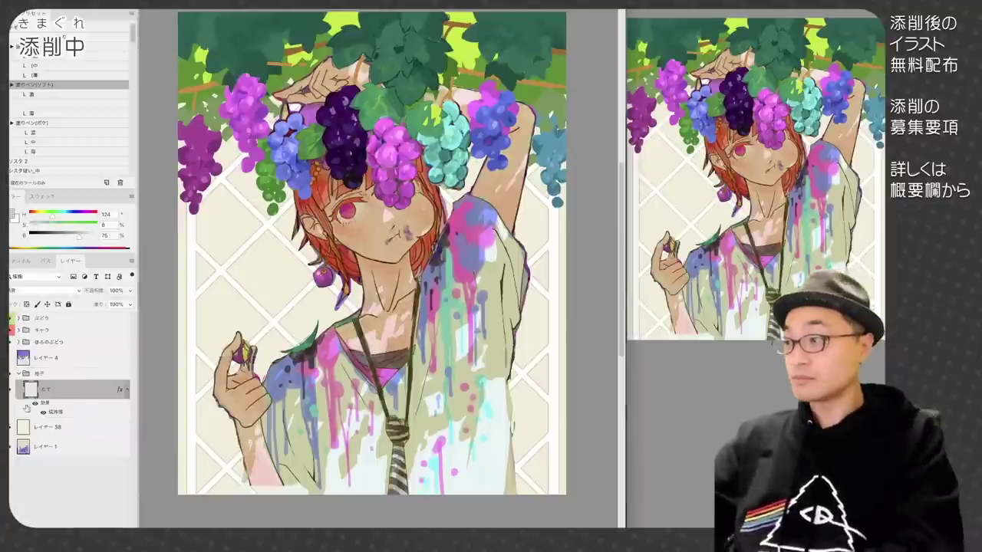
- Paint pale grey-green leaf shapes and vines in the background to the left of the character, using a new layer for part of them
{"action": "mouse_move", "coordinate": [253, 307]}
{"action": "left_mouse_down"}
{"action": "mouse_move", "coordinate": [230, 315]}
{"action": "mouse_move", "coordinate": [240, 337]}
{"action": "left_mouse_up"}
{"action": "left_click_drag", "start_coordinate": [264, 330], "coordinate": [279, 351]}
{"action": "left_click_drag", "start_coordinate": [265, 315], "coordinate": [292, 307]}
{"action": "key", "text": "ctrl+alt+shift+n"}
{"action": "left_click_drag", "start_coordinate": [259, 196], "coordinate": [290, 341]}
{"action": "mouse_move", "coordinate": [265, 249]}
{"action": "left_mouse_down"}
{"action": "mouse_move", "coordinate": [253, 289]}
{"action": "mouse_move", "coordinate": [265, 282]}
{"action": "left_mouse_up"}
{"action": "left_click_drag", "start_coordinate": [187, 234], "coordinate": [177, 280]}
- Add more pale leaves and vines down the right side of the background and in the lower left corner
{"action": "left_click_drag", "start_coordinate": [539, 201], "coordinate": [549, 225]}
{"action": "left_click_drag", "start_coordinate": [559, 244], "coordinate": [566, 274]}
{"action": "left_click_drag", "start_coordinate": [547, 354], "coordinate": [514, 446]}
{"action": "mouse_move", "coordinate": [525, 389]}
{"action": "left_mouse_down"}
{"action": "mouse_move", "coordinate": [520, 410]}
{"action": "mouse_move", "coordinate": [547, 427]}
{"action": "left_mouse_up"}
{"action": "left_click_drag", "start_coordinate": [235, 167], "coordinate": [256, 204]}
{"action": "left_click_drag", "start_coordinate": [542, 201], "coordinate": [517, 215]}
{"action": "left_click_drag", "start_coordinate": [178, 442], "coordinate": [207, 484]}
- Sample the leaf colour and paint overlapping foliage around the upper background on both sides of the character on a new layer
{"action": "left_click", "coordinate": [257, 322], "text": "alt"}
{"action": "key", "text": "ctrl+alt+shift+n"}
{"action": "mouse_move", "coordinate": [221, 227]}
{"action": "left_mouse_down"}
{"action": "mouse_move", "coordinate": [252, 257]}
{"action": "mouse_move", "coordinate": [225, 278]}
{"action": "left_mouse_up"}
{"action": "left_click_drag", "start_coordinate": [227, 278], "coordinate": [209, 301]}
{"action": "left_click_drag", "start_coordinate": [263, 244], "coordinate": [295, 267]}
{"action": "left_click_drag", "start_coordinate": [267, 231], "coordinate": [287, 216]}
{"action": "mouse_move", "coordinate": [179, 205]}
{"action": "left_mouse_down"}
{"action": "mouse_move", "coordinate": [186, 222]}
{"action": "mouse_move", "coordinate": [245, 209]}
{"action": "left_mouse_up"}
{"action": "left_click_drag", "start_coordinate": [213, 198], "coordinate": [232, 185]}
{"action": "left_click_drag", "start_coordinate": [546, 239], "coordinate": [525, 258]}
{"action": "left_click_drag", "start_coordinate": [539, 247], "coordinate": [548, 286]}
- Paint further foliage and vines near the lower corners of the background on another new layer, cleaning up the shapes
{"action": "left_click", "coordinate": [55, 477]}
{"action": "key", "text": "ctrl+alt+shift+n"}
{"action": "mouse_move", "coordinate": [512, 384]}
{"action": "left_mouse_down"}
{"action": "mouse_move", "coordinate": [546, 420]}
{"action": "mouse_move", "coordinate": [546, 464]}
{"action": "left_mouse_up"}
{"action": "left_click_drag", "start_coordinate": [209, 413], "coordinate": [241, 463]}
{"action": "key", "text": "e"}
{"action": "key", "text": "b"}
{"action": "left_click_drag", "start_coordinate": [522, 314], "coordinate": [535, 327]}
{"action": "key", "text": "e"}
{"action": "key", "text": "b"}
- Lock the transparency of the background foliage layers and tint the vines a light brown
{"action": "key", "text": "/"}
{"action": "left_click", "coordinate": [260, 323], "text": "ctrl"}
{"action": "key", "text": "/"}
{"action": "left_click", "coordinate": [242, 238], "text": "ctrl"}
{"action": "key", "text": "/"}
{"action": "left_click", "coordinate": [268, 334], "text": "ctrl"}
{"action": "left_click", "coordinate": [245, 229], "text": "ctrl"}
{"action": "left_click", "coordinate": [545, 307], "text": "super"}
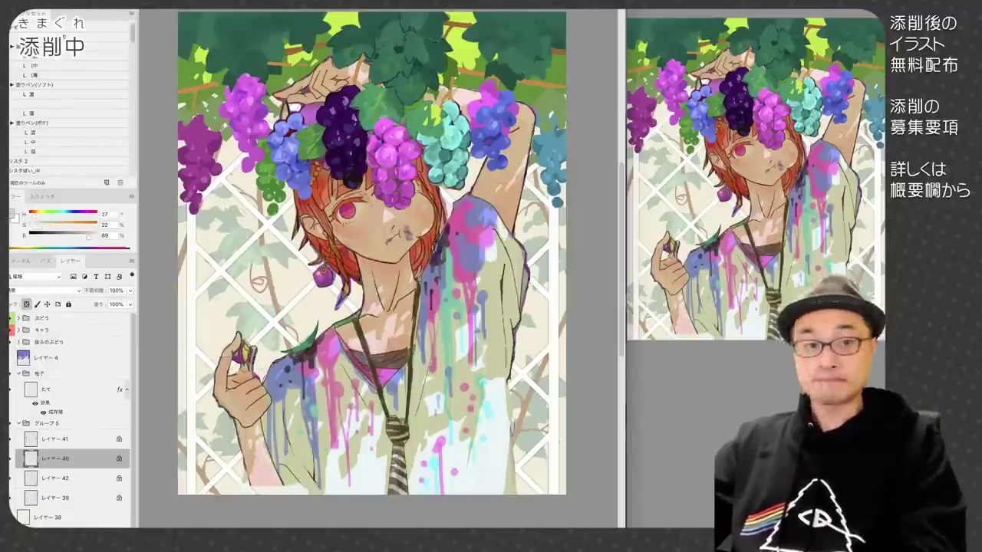
{"action": "left_click_drag", "start_coordinate": [268, 259], "coordinate": [277, 311]}
{"action": "left_click_drag", "start_coordinate": [546, 356], "coordinate": [535, 380]}
- Paint a brown hanging stem between the green leaves above the dark purple grape bunch
{"action": "left_click", "coordinate": [361, 69], "text": "super"}
{"action": "left_click", "coordinate": [361, 69], "text": "alt"}
{"action": "left_click_drag", "start_coordinate": [364, 56], "coordinate": [356, 82]}
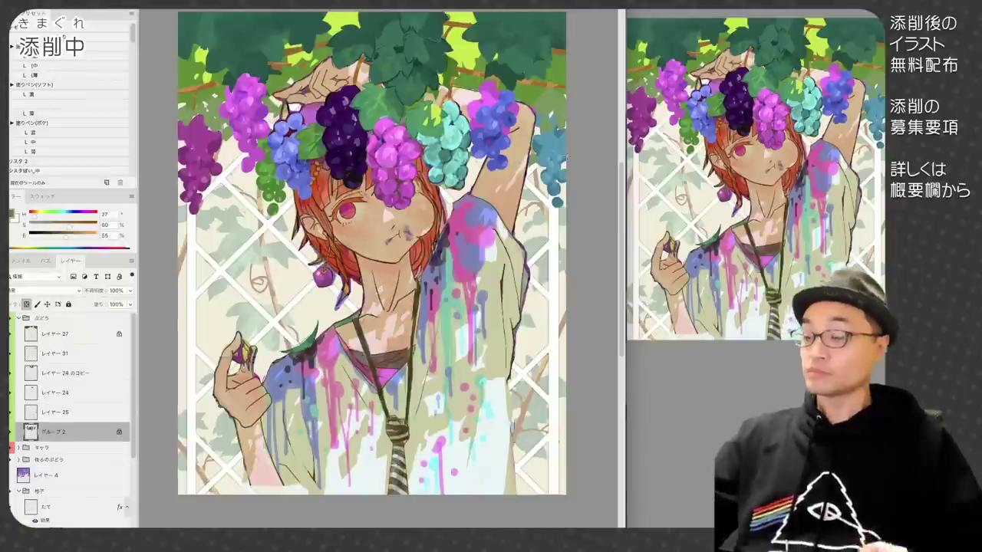
- Lock the lattice layer's transparency and brush bluish-grey shade over its bars on both sides of the character
{"action": "left_click_drag", "start_coordinate": [567, 157], "coordinate": [583, 167]}
{"action": "left_click", "coordinate": [261, 176], "text": "super"}
{"action": "key", "text": "/"}
{"action": "left_click_drag", "start_coordinate": [262, 168], "coordinate": [221, 220]}
{"action": "left_click_drag", "start_coordinate": [207, 216], "coordinate": [206, 269]}
{"action": "left_click_drag", "start_coordinate": [545, 178], "coordinate": [571, 242]}
{"action": "left_click_drag", "start_coordinate": [230, 256], "coordinate": [262, 292]}
{"action": "left_click_drag", "start_coordinate": [569, 306], "coordinate": [569, 364]}
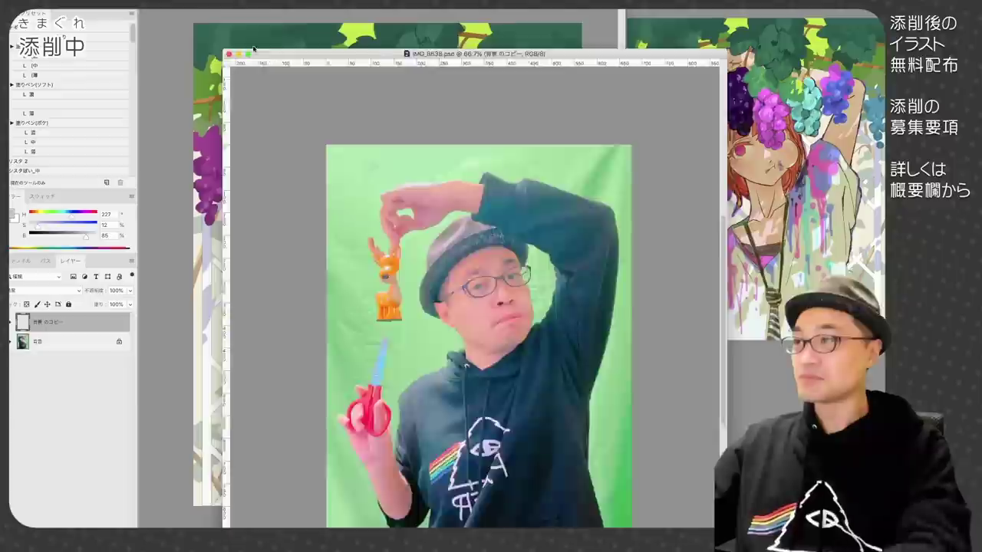
- Place the pose reference photo below the preview and rework the character's lower hand in the sampled skin colour
{"action": "left_click_drag", "start_coordinate": [254, 52], "coordinate": [626, 286]}
{"action": "key", "text": "b"}
{"action": "left_click", "coordinate": [268, 421], "text": "alt"}
{"action": "mouse_move", "coordinate": [279, 393]}
{"action": "left_mouse_down"}
{"action": "mouse_move", "coordinate": [254, 414]}
{"action": "mouse_move", "coordinate": [259, 359]}
{"action": "mouse_move", "coordinate": [292, 348]}
{"action": "left_mouse_up"}
{"action": "mouse_move", "coordinate": [245, 369]}
{"action": "left_mouse_down"}
{"action": "mouse_move", "coordinate": [255, 322]}
{"action": "mouse_move", "coordinate": [253, 380]}
{"action": "left_mouse_up"}
{"action": "key", "text": "alt+bracketleft"}
- Draw a red scissor handle ring on a new layer with the sampled hair colour, duplicate and transform it, and merge the copies
{"action": "left_click", "coordinate": [331, 257], "text": "alt"}
{"action": "key", "text": "super+shift+alt+n"}
{"action": "mouse_move", "coordinate": [251, 311]}
{"action": "left_mouse_down"}
{"action": "mouse_move", "coordinate": [254, 386]}
{"action": "mouse_move", "coordinate": [269, 310]}
{"action": "left_mouse_up"}
{"action": "mouse_move", "coordinate": [241, 327]}
{"action": "left_mouse_down"}
{"action": "mouse_move", "coordinate": [225, 353]}
{"action": "mouse_move", "coordinate": [243, 382]}
{"action": "left_mouse_up"}
{"action": "key", "text": "super+j"}
{"action": "key", "text": "super+t"}
{"action": "key", "text": "super+e"}
- Paint the dark scissor blade pointing up from the handles on a new layer
{"action": "key", "text": "super+shift+alt+n"}
{"action": "left_click", "coordinate": [381, 361], "text": "alt"}
{"action": "left_click_drag", "start_coordinate": [272, 304], "coordinate": [281, 239]}
{"action": "left_click_drag", "start_coordinate": [40, 237], "coordinate": [51, 237]}
{"action": "mouse_move", "coordinate": [266, 293]}
{"action": "left_mouse_down"}
{"action": "mouse_move", "coordinate": [281, 250]}
{"action": "mouse_move", "coordinate": [281, 270]}
{"action": "left_mouse_up"}
{"action": "left_click_drag", "start_coordinate": [51, 237], "coordinate": [29, 237]}
- Refine the scissor handles and the fingers around them and merge the scissor layers
{"action": "left_click_drag", "start_coordinate": [261, 315], "coordinate": [253, 350]}
{"action": "left_click_drag", "start_coordinate": [275, 314], "coordinate": [261, 376]}
{"action": "left_click_drag", "start_coordinate": [223, 343], "coordinate": [232, 384]}
{"action": "left_click_drag", "start_coordinate": [300, 360], "coordinate": [280, 388]}
{"action": "left_click", "coordinate": [290, 330], "text": "alt"}
{"action": "left_click_drag", "start_coordinate": [250, 320], "coordinate": [227, 364]}
{"action": "key", "text": "super+e"}
- Transform the scissors to adjust their angle and position in the character's hand
{"action": "key", "text": "super+t"}
{"action": "left_click_drag", "start_coordinate": [302, 229], "coordinate": [290, 255]}
{"action": "mouse_move", "coordinate": [284, 341]}
{"action": "left_mouse_down"}
{"action": "mouse_move", "coordinate": [296, 361]}
{"action": "mouse_move", "coordinate": [290, 355]}
{"action": "left_mouse_up"}
{"action": "key", "text": "Return"}
{"action": "key", "text": "Tab"}
{"action": "key", "text": "Tab"}
- Paint the fingers gripping the scissor rings and draw the hand's details on a new layer
{"action": "key", "text": "b"}
{"action": "left_click_drag", "start_coordinate": [253, 348], "coordinate": [265, 384]}
{"action": "mouse_move", "coordinate": [266, 370]}
{"action": "left_mouse_down"}
{"action": "mouse_move", "coordinate": [245, 332]}
{"action": "mouse_move", "coordinate": [235, 378]}
{"action": "left_mouse_up"}
{"action": "key", "text": "super+alt+shift+n"}
{"action": "mouse_move", "coordinate": [246, 373]}
{"action": "left_mouse_down"}
{"action": "mouse_move", "coordinate": [252, 384]}
{"action": "mouse_move", "coordinate": [263, 379]}
{"action": "left_mouse_up"}
{"action": "left_click_drag", "start_coordinate": [238, 345], "coordinate": [268, 367]}
{"action": "mouse_move", "coordinate": [294, 349]}
{"action": "left_mouse_down"}
{"action": "mouse_move", "coordinate": [281, 391]}
{"action": "mouse_move", "coordinate": [247, 422]}
{"action": "left_mouse_up"}
{"action": "left_click_drag", "start_coordinate": [279, 400], "coordinate": [269, 421]}
{"action": "left_click_drag", "start_coordinate": [259, 373], "coordinate": [268, 378]}
- Load a combined selection from two layers' contents, fill it on the character shade group's mask, and deselect
{"action": "left_click", "coordinate": [46, 84]}
{"action": "left_click", "coordinate": [81, 524]}
{"action": "left_click", "coordinate": [10, 430]}
{"action": "left_click", "coordinate": [52, 431]}
{"action": "left_click", "coordinate": [30, 490], "text": "super"}
{"action": "left_click", "coordinate": [31, 510], "text": "shift+super"}
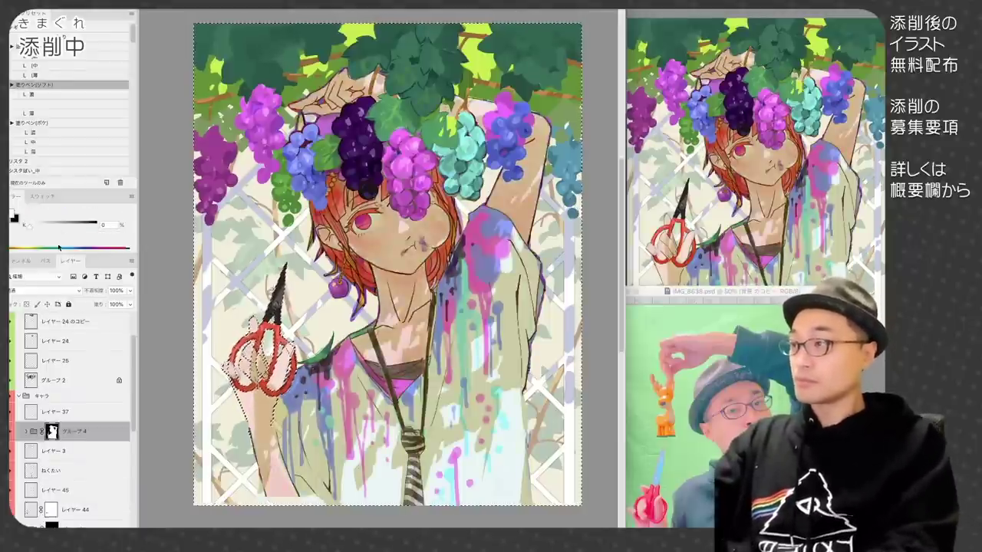
{"action": "scroll", "coordinate": [64, 443], "scroll_direction": "down", "scroll_amount": 3}
{"action": "key", "text": "alt+BackSpace"}
{"action": "key", "text": "super+d"}
- Select the shade layer, sample a colour and paint dappled shade on the hand holding the scissors
{"action": "scroll", "coordinate": [64, 442], "scroll_direction": "up", "scroll_amount": 3}
{"action": "right_click", "coordinate": [253, 381], "text": "super"}
{"action": "left_click", "coordinate": [284, 403]}
{"action": "left_click", "coordinate": [264, 383], "text": "alt"}
{"action": "left_click_drag", "start_coordinate": [236, 358], "coordinate": [228, 378]}
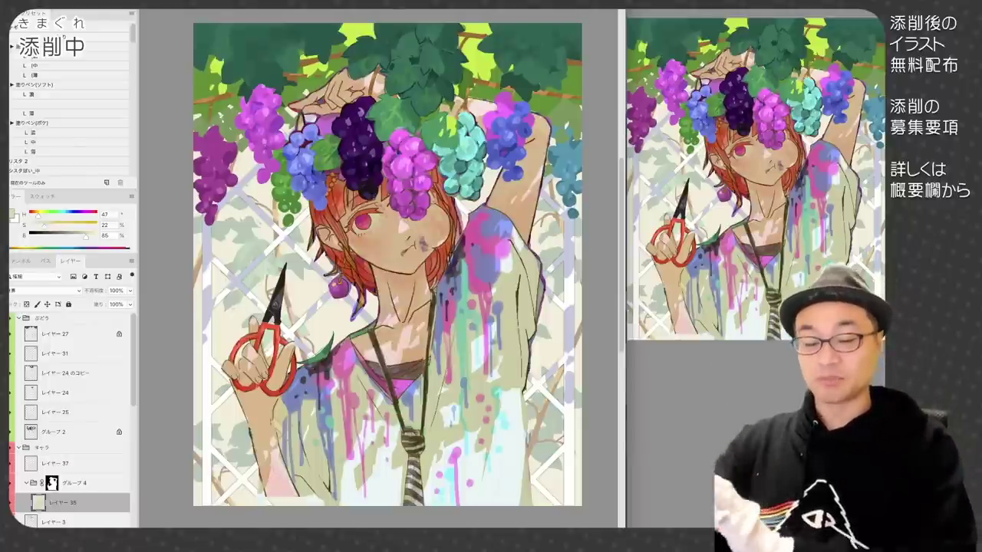
- Block in the base shape of a stepladder in the canvas's lower right corner on a new layer
{"action": "left_click", "coordinate": [46, 94]}
{"action": "left_click", "coordinate": [53, 447]}
{"action": "left_click", "coordinate": [20, 447]}
{"action": "key", "text": "ctrl+shift+n"}
{"action": "mouse_move", "coordinate": [526, 422]}
{"action": "left_mouse_down"}
{"action": "mouse_move", "coordinate": [513, 504]}
{"action": "mouse_move", "coordinate": [580, 412]}
{"action": "left_mouse_up"}
{"action": "left_click_drag", "start_coordinate": [546, 422], "coordinate": [527, 465]}
{"action": "left_click_drag", "start_coordinate": [579, 421], "coordinate": [555, 441]}
{"action": "mouse_move", "coordinate": [555, 406]}
{"action": "left_mouse_down"}
{"action": "mouse_move", "coordinate": [543, 403]}
{"action": "mouse_move", "coordinate": [579, 437]}
{"action": "left_mouse_up"}
- Paint the stepladder's yellow bracket and lower step on another new layer
{"action": "key", "text": "ctrl+shift+n"}
{"action": "left_click", "coordinate": [542, 434]}
{"action": "left_click_drag", "start_coordinate": [518, 439], "coordinate": [577, 418]}
{"action": "key", "text": "ctrl+d"}
{"action": "left_click_drag", "start_coordinate": [518, 501], "coordinate": [580, 501]}
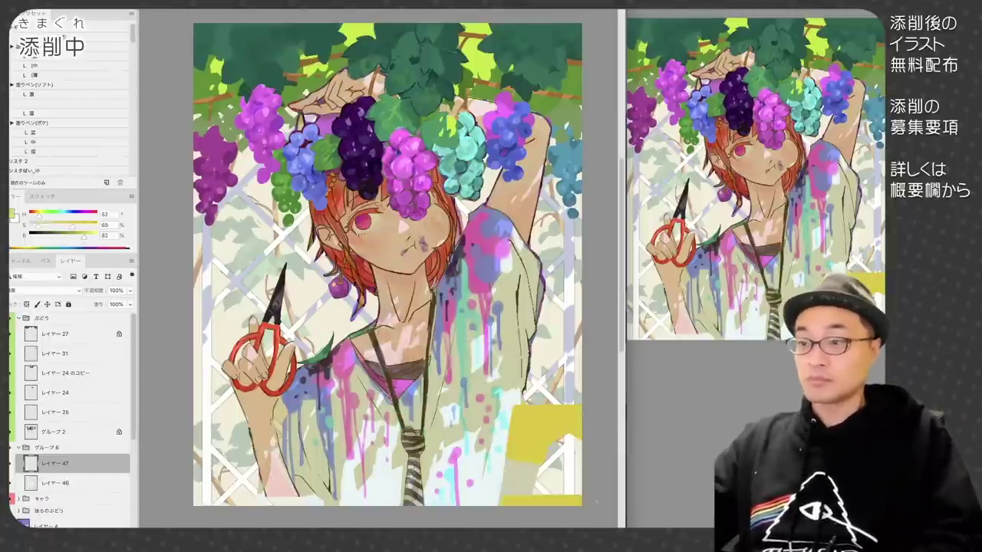
- Add light rivets and a large grey bolt to the stepladder's yellow parts on a new layer
{"action": "key", "text": "ctrl+shift+n"}
{"action": "mouse_move", "coordinate": [519, 411]}
{"action": "left_mouse_down"}
{"action": "mouse_move", "coordinate": [536, 458]}
{"action": "mouse_move", "coordinate": [569, 419]}
{"action": "left_mouse_up"}
{"action": "left_click", "coordinate": [514, 453]}
{"action": "left_click", "coordinate": [536, 456]}
{"action": "left_click", "coordinate": [509, 503]}
{"action": "left_click", "coordinate": [568, 416], "text": "alt"}
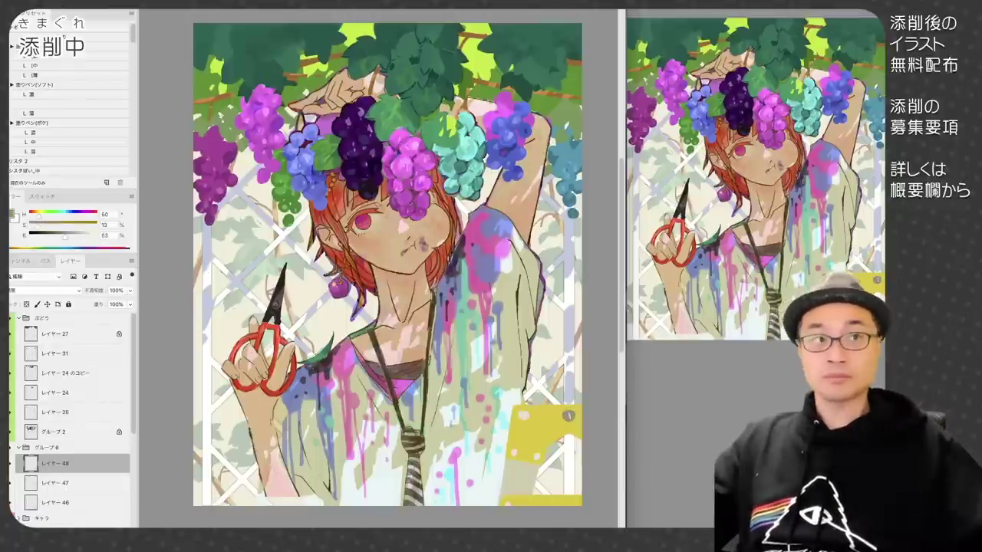
- Draw dark outlines around the stepladder's yellow bracket, metal leg and lower step on a new layer
{"action": "left_click", "coordinate": [520, 429], "text": "alt"}
{"action": "left_click", "coordinate": [30, 237]}
{"action": "key", "text": "ctrl+shift+n"}
{"action": "left_click_drag", "start_coordinate": [511, 411], "coordinate": [505, 461]}
{"action": "mouse_move", "coordinate": [511, 404]}
{"action": "left_mouse_down"}
{"action": "mouse_move", "coordinate": [563, 406]}
{"action": "mouse_move", "coordinate": [560, 429]}
{"action": "left_mouse_up"}
{"action": "mouse_move", "coordinate": [581, 438]}
{"action": "left_mouse_down"}
{"action": "mouse_move", "coordinate": [547, 447]}
{"action": "mouse_move", "coordinate": [538, 465]}
{"action": "left_mouse_up"}
{"action": "left_click_drag", "start_coordinate": [545, 448], "coordinate": [541, 464]}
{"action": "mouse_move", "coordinate": [505, 463]}
{"action": "left_mouse_down"}
{"action": "mouse_move", "coordinate": [499, 495]}
{"action": "mouse_move", "coordinate": [581, 495]}
{"action": "left_mouse_up"}
{"action": "left_click_drag", "start_coordinate": [508, 496], "coordinate": [500, 504]}
{"action": "mouse_move", "coordinate": [527, 410]}
{"action": "left_mouse_down"}
{"action": "mouse_move", "coordinate": [528, 420]}
{"action": "mouse_move", "coordinate": [572, 414]}
{"action": "mouse_move", "coordinate": [552, 406]}
{"action": "left_mouse_up"}
- Lock the transparency of the stepladder colour layers and shade the metal leg below the bracket
{"action": "left_click", "coordinate": [548, 425], "text": "alt"}
{"action": "left_click", "coordinate": [536, 429], "text": "alt"}
{"action": "left_click", "coordinate": [55, 502]}
{"action": "left_click", "coordinate": [26, 305]}
{"action": "left_click", "coordinate": [91, 236]}
{"action": "left_click", "coordinate": [520, 482], "text": "alt"}
{"action": "left_click", "coordinate": [55, 522]}
{"action": "left_click_drag", "start_coordinate": [511, 466], "coordinate": [509, 491]}
- Add a grouped layer and paint shade over the stepladder's bracket, leg and lower step
{"action": "left_click", "coordinate": [55, 502]}
{"action": "key", "text": "ctrl+shift+n"}
{"action": "key", "text": "ctrl+g"}
{"action": "mouse_move", "coordinate": [525, 404]}
{"action": "left_mouse_down"}
{"action": "mouse_move", "coordinate": [516, 426]}
{"action": "mouse_move", "coordinate": [576, 437]}
{"action": "left_mouse_up"}
{"action": "left_click_drag", "start_coordinate": [532, 437], "coordinate": [505, 490]}
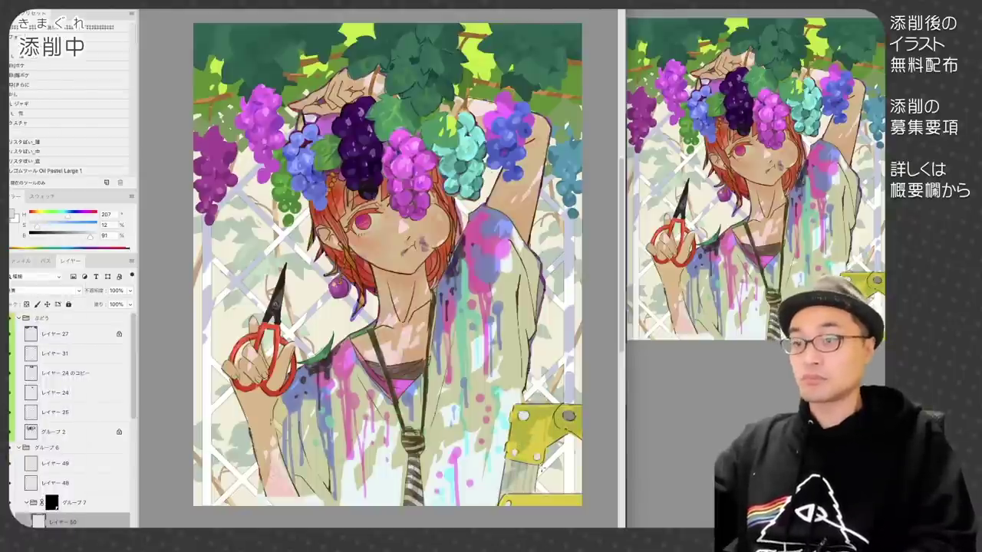
{"action": "left_click_drag", "start_coordinate": [564, 499], "coordinate": [579, 502]}
{"action": "left_click_drag", "start_coordinate": [537, 444], "coordinate": [529, 445]}
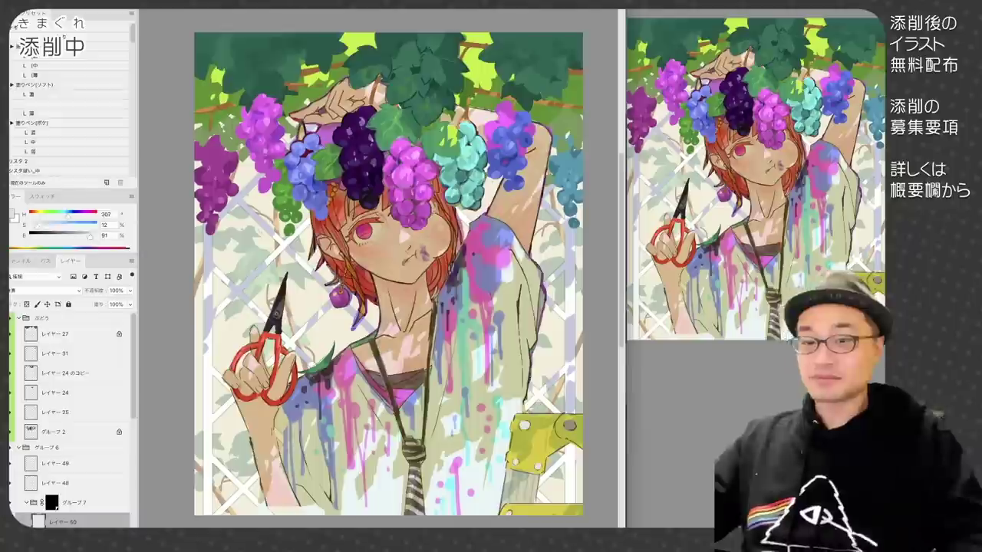
- Paint a brown signboard lettered "WELLCOME MY VINYARD" in white on the lattice beside the character's face
{"action": "left_click", "coordinate": [61, 84]}
{"action": "left_click", "coordinate": [19, 448]}
{"action": "left_click", "coordinate": [55, 519]}
{"action": "left_click_drag", "start_coordinate": [196, 247], "coordinate": [290, 232]}
{"action": "left_click_drag", "start_coordinate": [197, 290], "coordinate": [301, 278]}
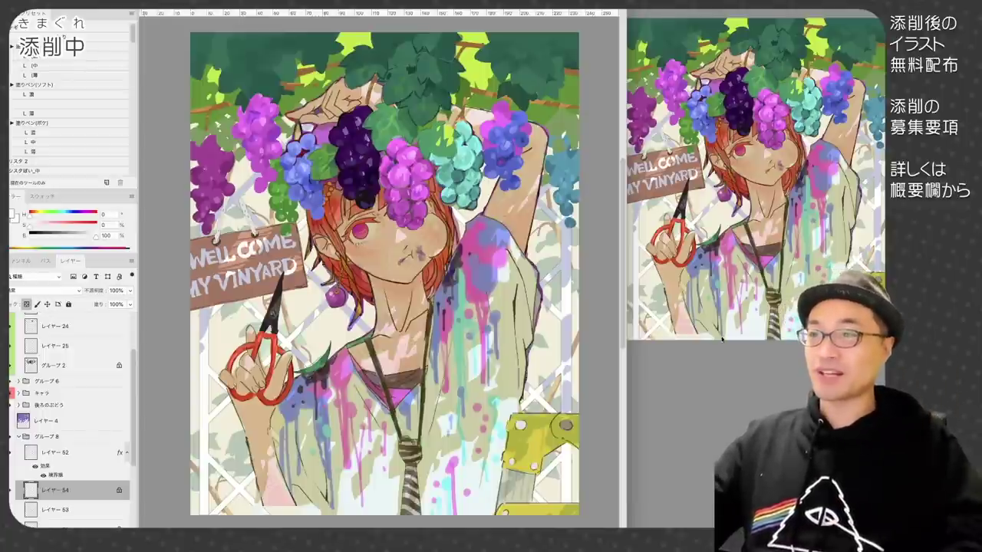
- Revert the illustration to the original submission for comparison and undo the revert
{"action": "key", "text": "F12"}
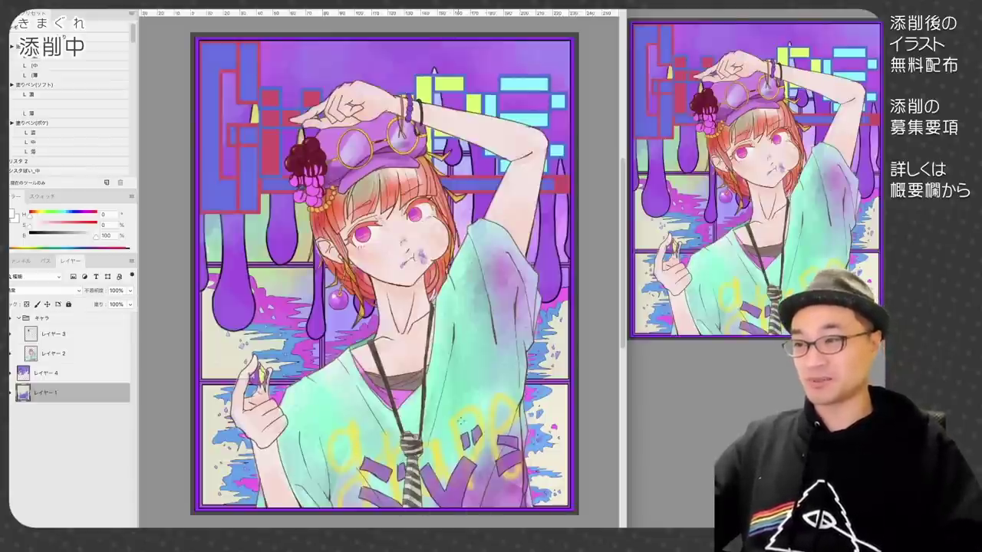
{"action": "key", "text": "ctrl+z"}
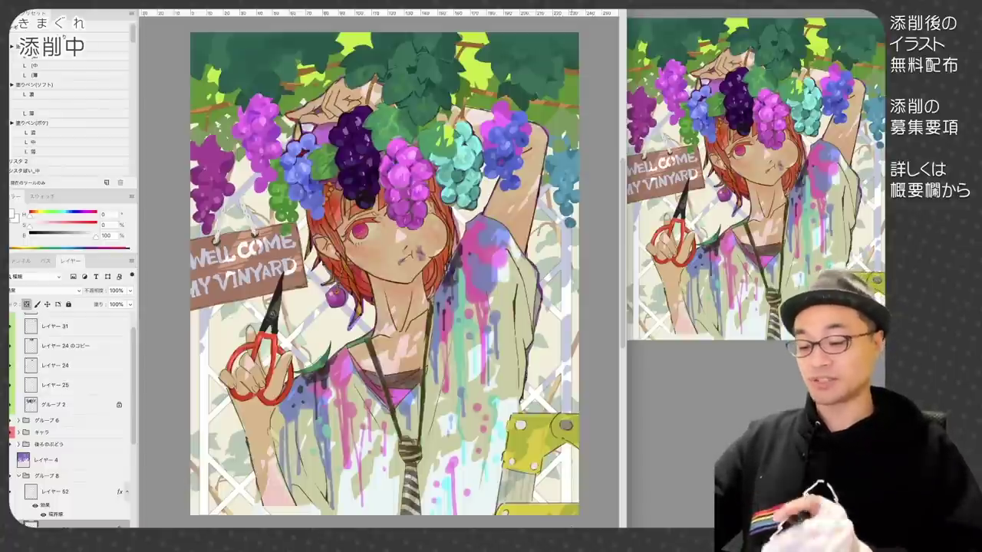
- Compare the retouched vineyard illustration with the original submission
{"action": "key", "text": "ctrl+Tab"}
{"action": "key", "text": "ctrl+Tab"}
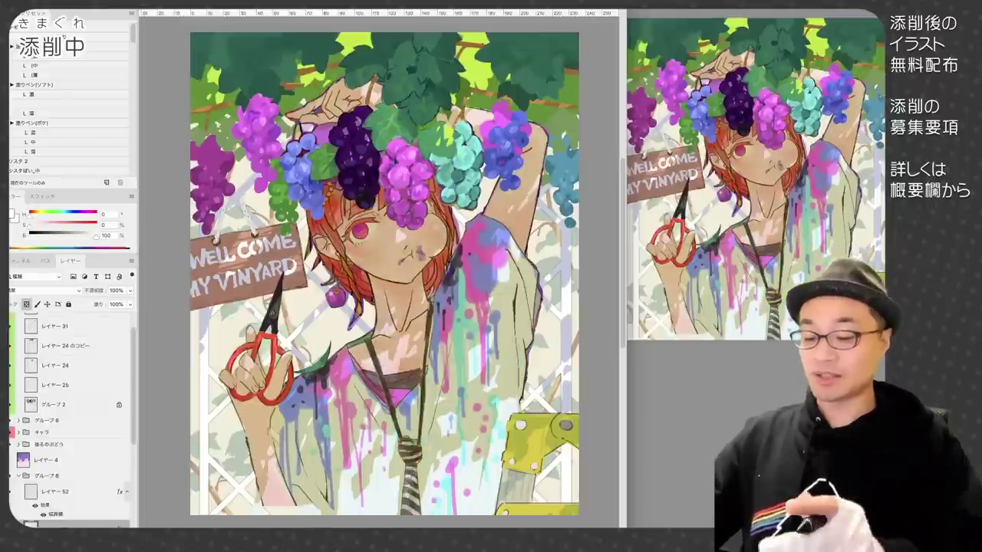
{"action": "key", "text": "ctrl+Tab"}
{"action": "key", "text": "ctrl+Tab"}
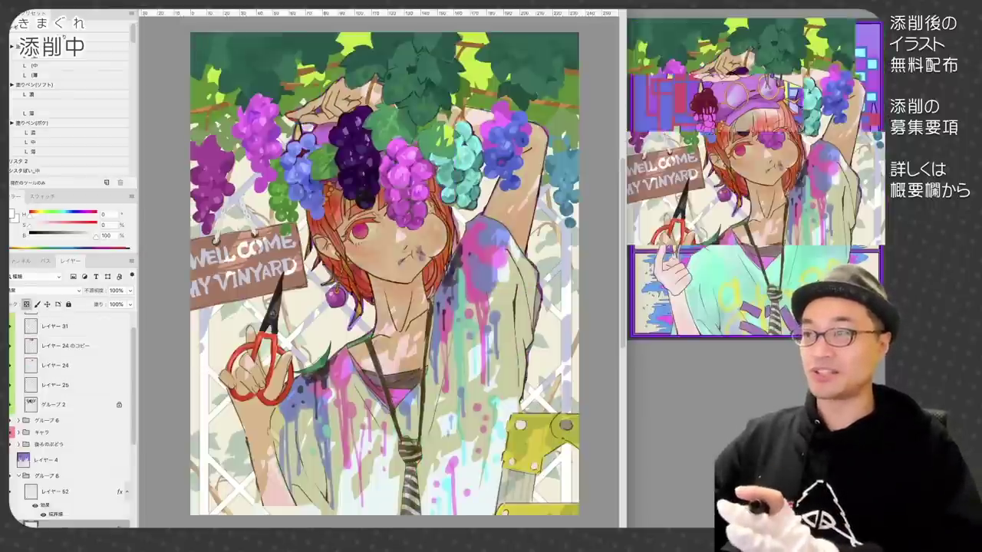
{"action": "key", "text": "ctrl+Tab"}
{"action": "key", "text": "ctrl+Tab"}
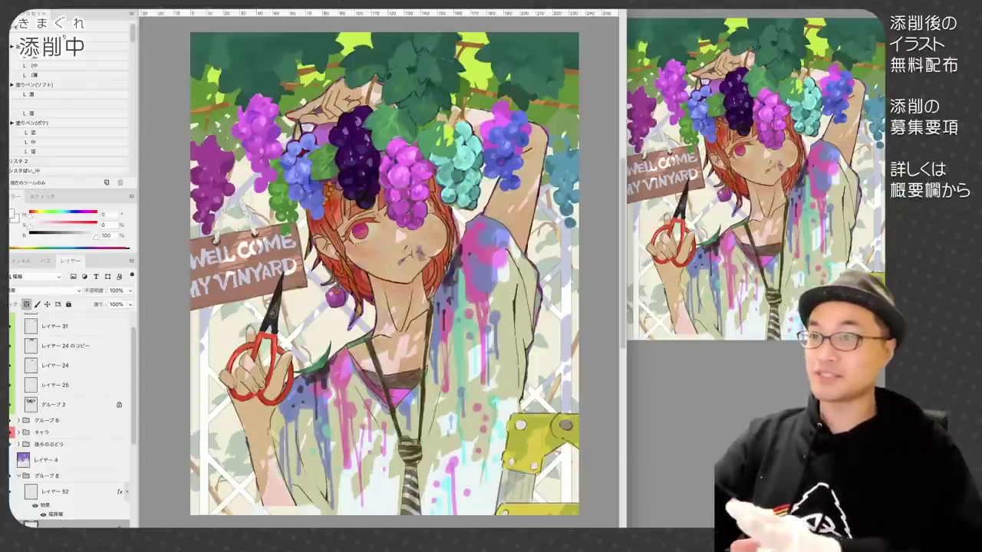
- Add a grouped layer above the grape group and paint large navy grape-like clusters over both upper corners of the illustration
{"action": "key", "text": "super+minus"}
{"action": "left_click", "coordinate": [38, 85]}
{"action": "left_click", "coordinate": [46, 317]}
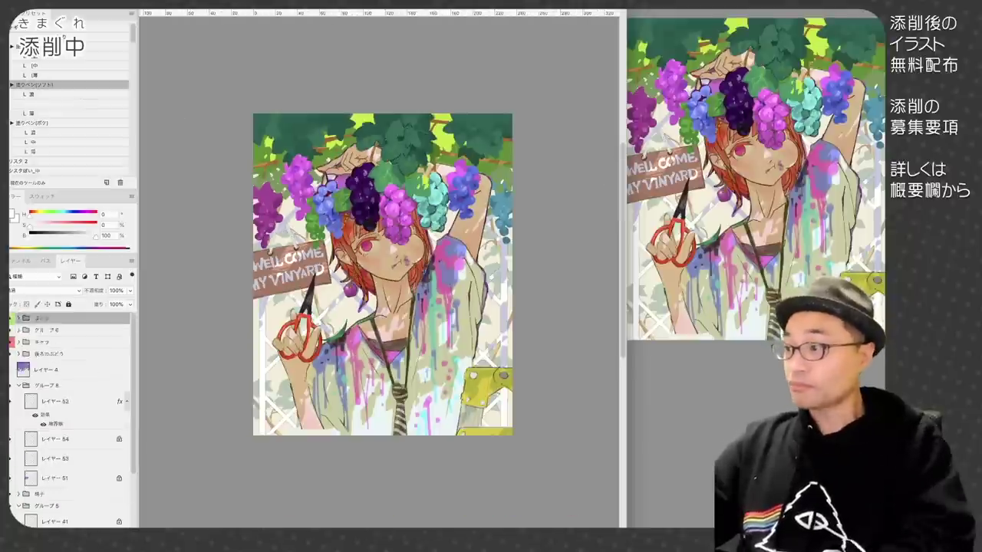
{"action": "key", "text": "super+alt+shift+n"}
{"action": "mouse_move", "coordinate": [452, 123]}
{"action": "left_mouse_down"}
{"action": "mouse_move", "coordinate": [491, 198]}
{"action": "mouse_move", "coordinate": [490, 230]}
{"action": "left_mouse_up"}
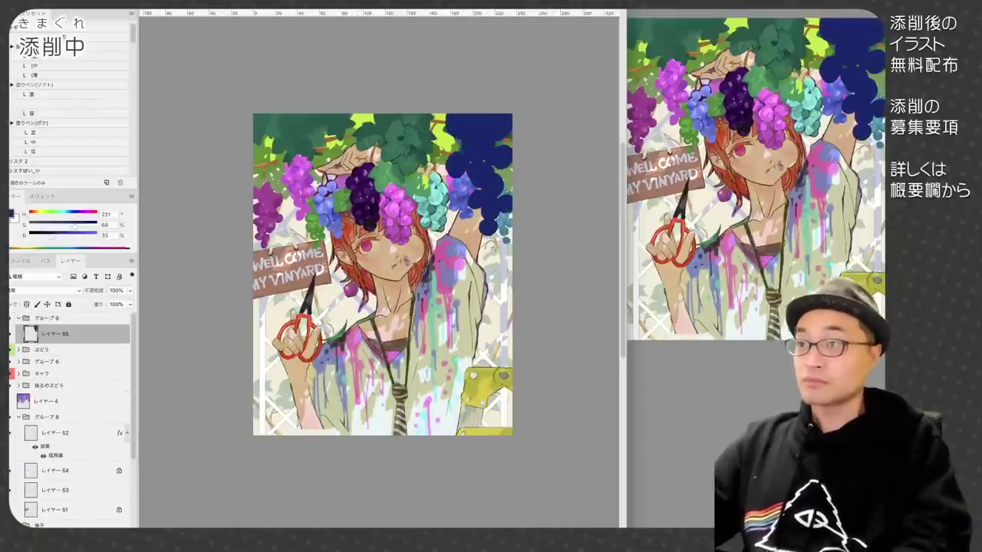
{"action": "left_click_drag", "start_coordinate": [499, 142], "coordinate": [458, 125]}
{"action": "mouse_move", "coordinate": [313, 123]}
{"action": "left_mouse_down"}
{"action": "mouse_move", "coordinate": [265, 138]}
{"action": "mouse_move", "coordinate": [277, 196]}
{"action": "mouse_move", "coordinate": [294, 152]}
{"action": "left_mouse_up"}
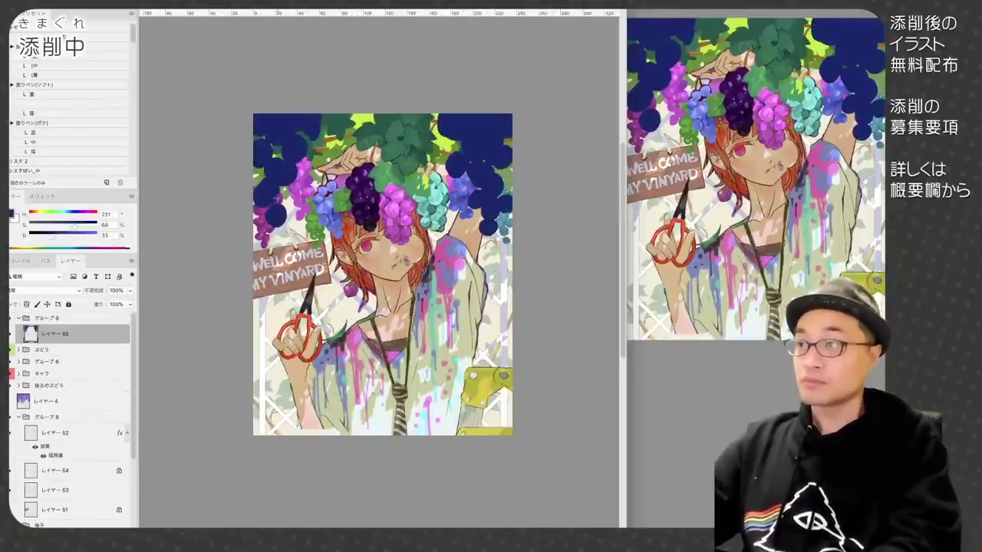
{"action": "left_click", "coordinate": [266, 229]}
{"action": "left_click", "coordinate": [284, 231]}
- Paint magenta and purple grape dabs sampled from the bunches along the edges of the navy corner clusters
{"action": "key", "text": "/"}
{"action": "left_click", "coordinate": [392, 201], "text": "alt"}
{"action": "left_click_drag", "start_coordinate": [452, 135], "coordinate": [489, 224]}
{"action": "left_click_drag", "start_coordinate": [295, 155], "coordinate": [287, 182]}
{"action": "left_click", "coordinate": [397, 204], "text": "alt"}
{"action": "left_click_drag", "start_coordinate": [472, 184], "coordinate": [475, 196]}
{"action": "left_click", "coordinate": [477, 227]}
{"action": "key", "text": "/"}
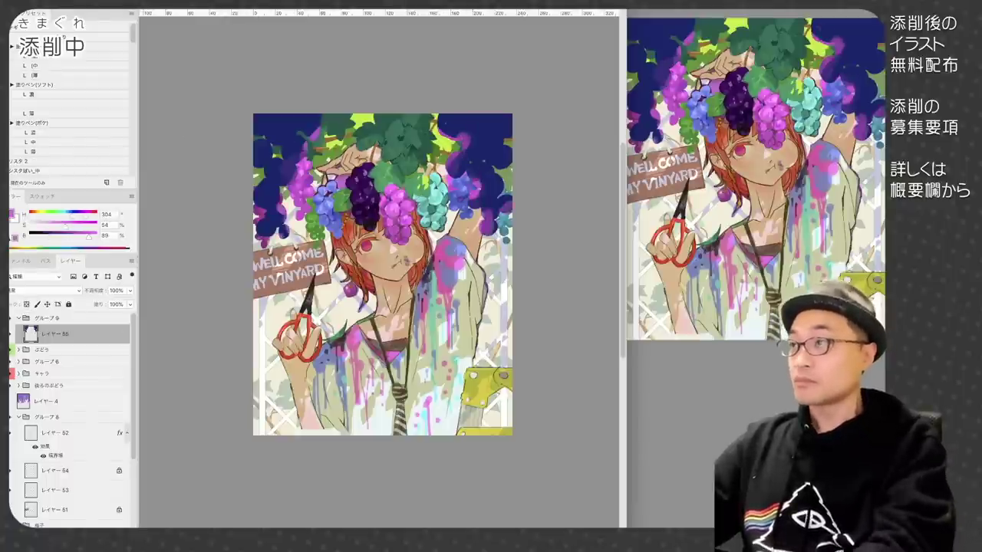
- Apply a Gaussian Blur to the layer of navy and magenta corner clusters
{"action": "left_click", "coordinate": [201, 3]}
{"action": "left_click", "coordinate": [354, 148]}
{"action": "left_click_drag", "start_coordinate": [540, 414], "coordinate": [552, 414]}
{"action": "left_click", "coordinate": [628, 286]}
- Add a layer beneath the blurred clusters, paint a dark brown stroke near the raised hand, and Gaussian-blur it with a 31.7 pixel radius
{"action": "key", "text": "alt+shift+super+n"}
{"action": "left_click_drag", "start_coordinate": [59, 334], "coordinate": [60, 360]}
{"action": "left_click", "coordinate": [310, 268], "text": "alt"}
{"action": "left_click", "coordinate": [53, 236]}
{"action": "mouse_move", "coordinate": [314, 141]}
{"action": "left_mouse_down"}
{"action": "mouse_move", "coordinate": [293, 207]}
{"action": "mouse_move", "coordinate": [308, 230]}
{"action": "mouse_move", "coordinate": [310, 176]}
{"action": "left_mouse_up"}
{"action": "left_click", "coordinate": [201, 4]}
{"action": "left_click", "coordinate": [355, 147]}
{"action": "left_click_drag", "start_coordinate": [532, 414], "coordinate": [551, 415]}
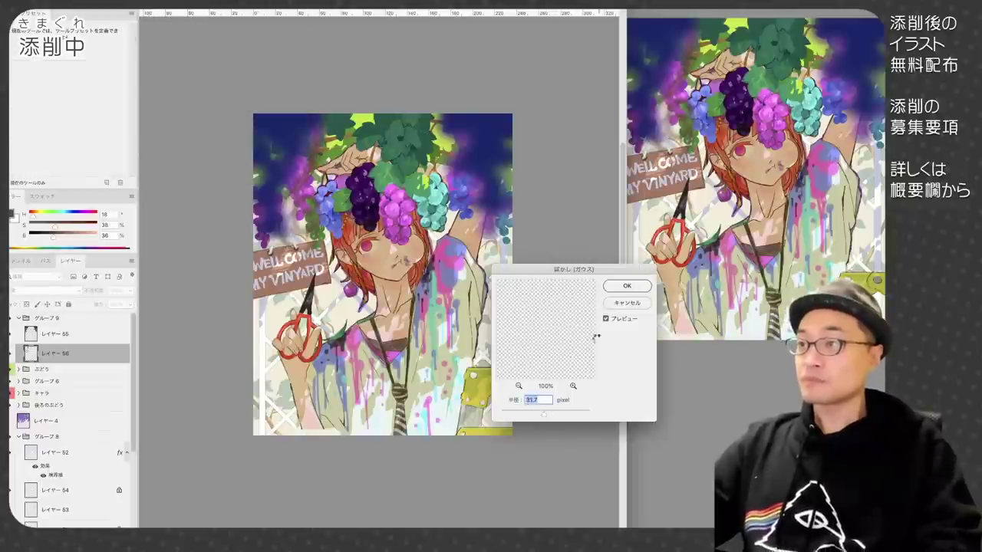
{"action": "left_click", "coordinate": [627, 286]}
- Compare the illustration with and without the blurred dark clusters in the upper corners
{"action": "key", "text": "super+comma"}
{"action": "key", "text": "super+z"}
{"action": "key", "text": "super+z"}
{"action": "key", "text": "super+plus"}
{"action": "left_click_drag", "start_coordinate": [437, 205], "coordinate": [429, 205]}
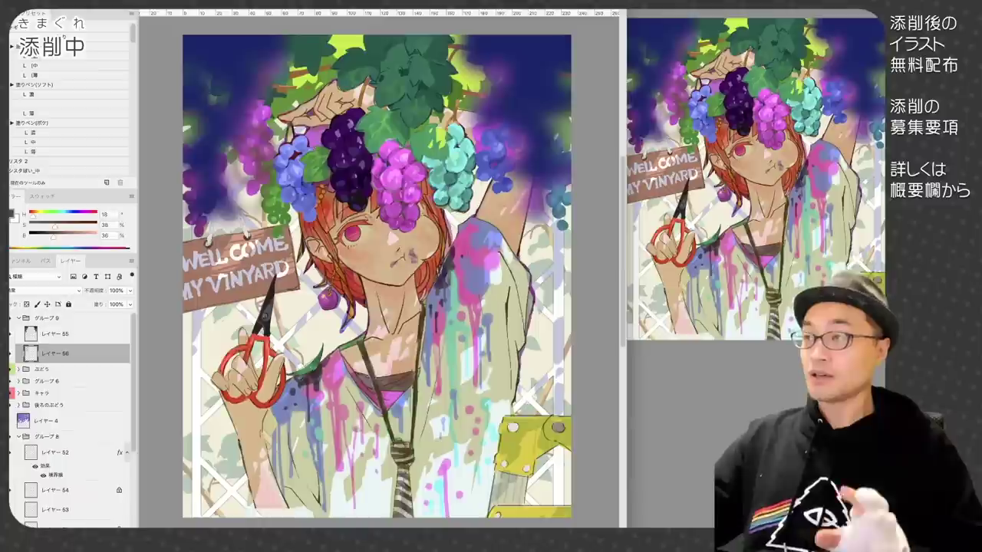
{"action": "key", "text": "super+z"}
{"action": "key", "text": "super+z"}
{"action": "key", "text": "super+z"}
{"action": "key", "text": "super+shift+z"}
{"action": "key", "text": "super+z"}
{"action": "key", "text": "super+shift+z"}
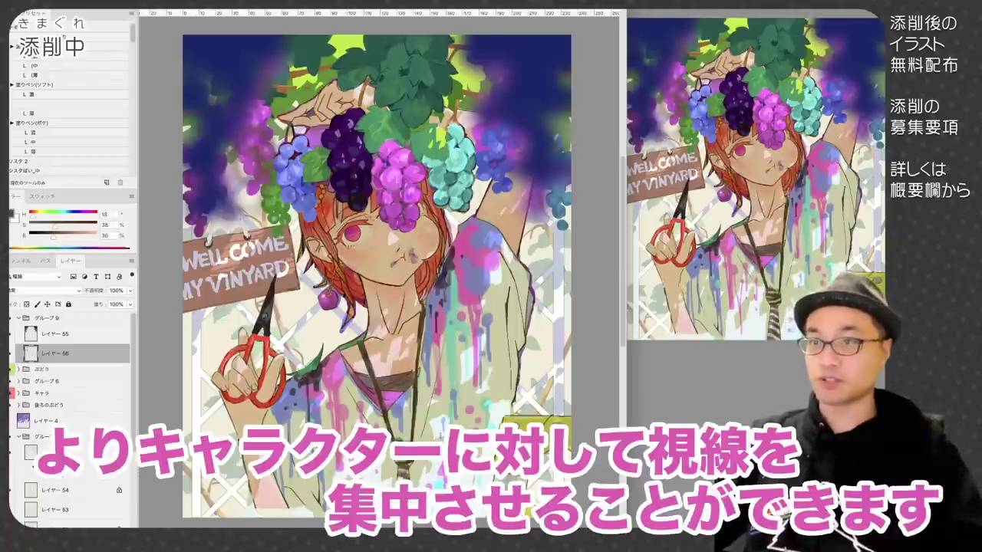
{"action": "key", "text": "ctrl+z"}
{"action": "key", "text": "ctrl+shift+z"}
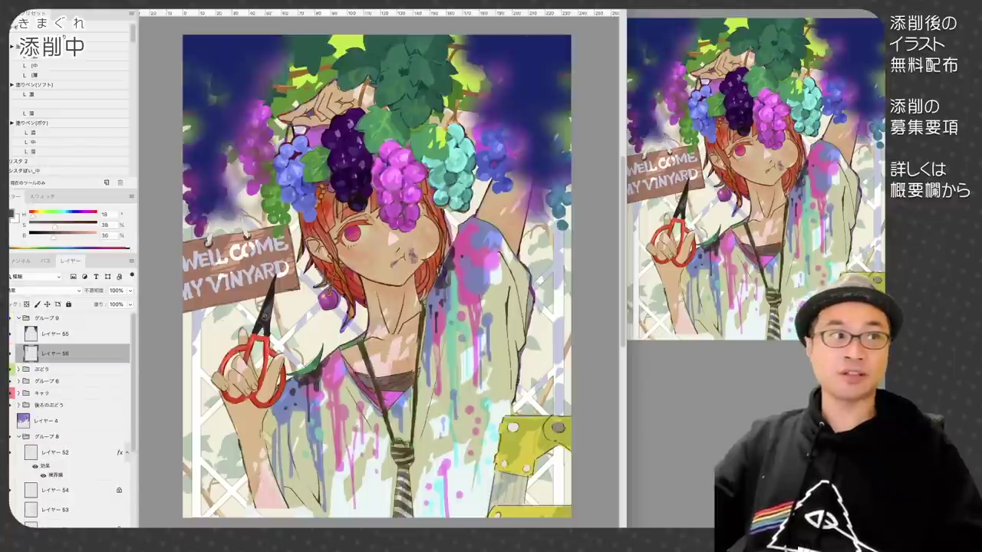
{"action": "key", "text": "ctrl+z"}
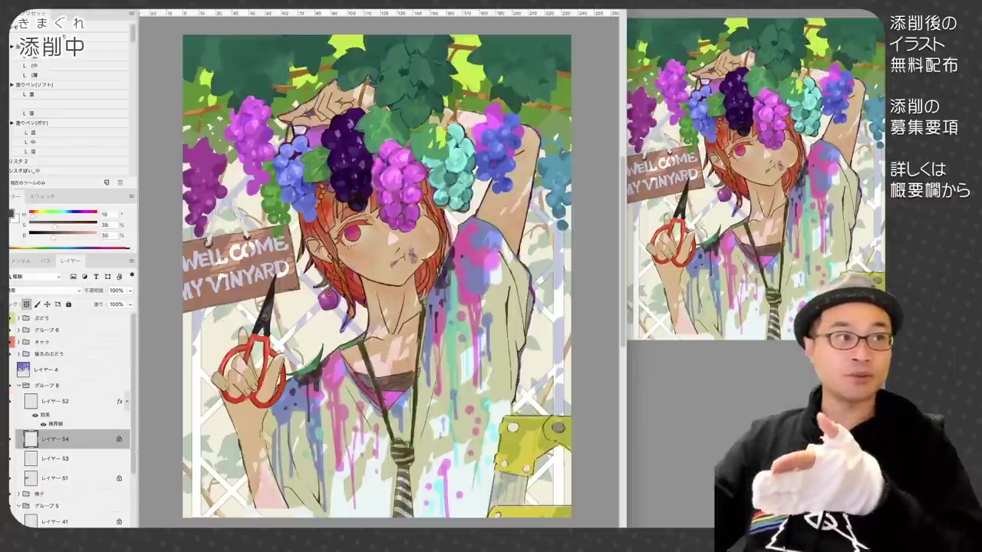
{"action": "key", "text": "ctrl+shift+z"}
{"action": "key", "text": "ctrl+z"}
{"action": "key", "text": "ctrl+shift+z"}
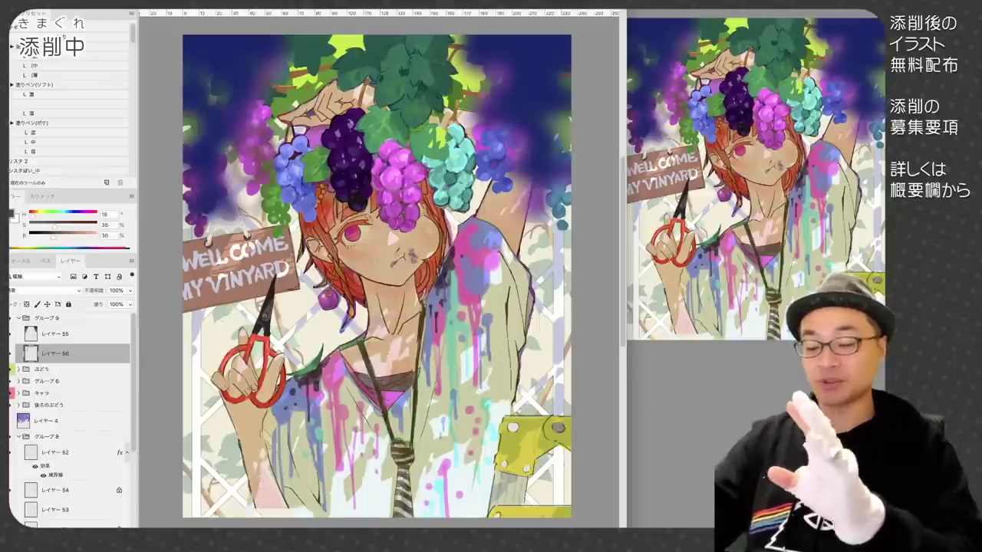
- Add a grouped layer in the character group and start repainting the visible eye with a darker lid and lashes
{"action": "left_click", "coordinate": [57, 104]}
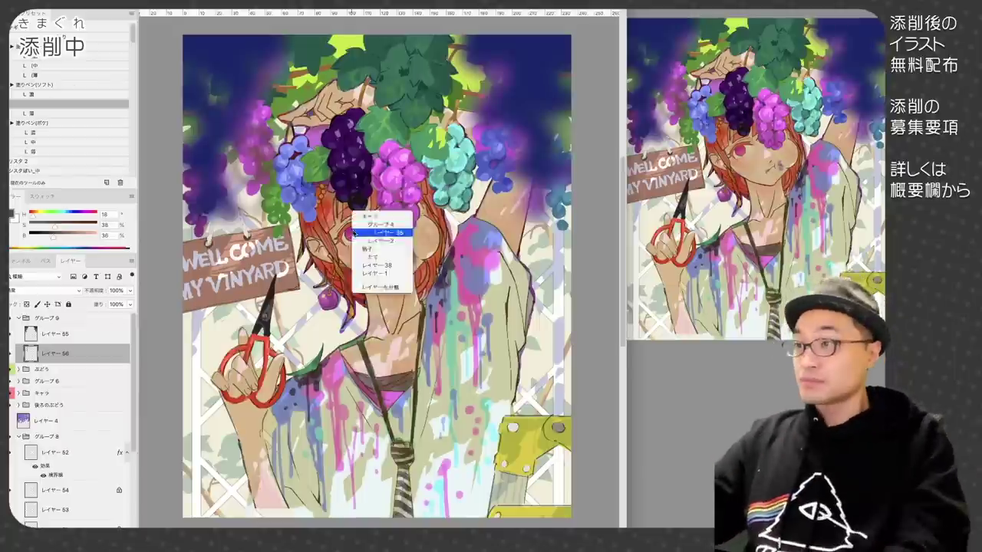
{"action": "left_click", "coordinate": [18, 393]}
{"action": "left_click", "coordinate": [75, 441]}
{"action": "key", "text": "ctrl+shift+n"}
{"action": "scroll", "coordinate": [356, 226], "scroll_direction": "up", "scroll_amount": 2}
{"action": "left_click", "coordinate": [337, 223], "text": "alt"}
{"action": "left_click_drag", "start_coordinate": [322, 243], "coordinate": [380, 215]}
{"action": "left_click_drag", "start_coordinate": [337, 226], "coordinate": [309, 257]}
{"action": "mouse_move", "coordinate": [331, 234]}
{"action": "left_mouse_down"}
{"action": "mouse_move", "coordinate": [319, 254]}
{"action": "mouse_move", "coordinate": [384, 222]}
{"action": "mouse_move", "coordinate": [359, 249]}
{"action": "mouse_move", "coordinate": [360, 236]}
{"action": "mouse_move", "coordinate": [348, 248]}
{"action": "mouse_move", "coordinate": [355, 229]}
{"action": "mouse_move", "coordinate": [380, 216]}
{"action": "mouse_move", "coordinate": [342, 246]}
{"action": "mouse_move", "coordinate": [359, 244]}
{"action": "mouse_move", "coordinate": [336, 249]}
{"action": "mouse_move", "coordinate": [364, 250]}
{"action": "mouse_move", "coordinate": [350, 241]}
{"action": "mouse_move", "coordinate": [376, 203]}
{"action": "left_mouse_up"}
- Refine the visible eye's lashes, lid shadow and pink iris using colours sampled from around the eye
{"action": "left_click", "coordinate": [350, 243], "text": "alt"}
{"action": "left_click", "coordinate": [342, 236], "text": "alt"}
{"action": "left_click", "coordinate": [340, 230], "text": "alt"}
{"action": "left_click", "coordinate": [354, 230], "text": "alt"}
{"action": "left_click", "coordinate": [351, 226], "text": "alt"}
{"action": "left_click", "coordinate": [342, 242], "text": "alt"}
{"action": "left_click", "coordinate": [357, 239], "text": "alt"}
{"action": "left_click", "coordinate": [331, 257], "text": "alt"}
{"action": "left_click", "coordinate": [336, 240], "text": "alt"}
{"action": "left_click", "coordinate": [328, 246], "text": "alt"}
{"action": "left_click", "coordinate": [362, 236], "text": "alt"}
{"action": "left_click", "coordinate": [369, 238], "text": "alt"}
{"action": "left_click", "coordinate": [379, 235], "text": "alt"}
{"action": "left_click", "coordinate": [353, 238], "text": "alt"}
{"action": "left_click", "coordinate": [357, 230], "text": "alt"}
{"action": "left_click", "coordinate": [354, 210], "text": "alt"}
{"action": "left_click", "coordinate": [354, 218], "text": "alt"}
{"action": "left_click", "coordinate": [365, 222], "text": "alt"}
{"action": "key", "text": "ctrl+minus"}
{"action": "key", "text": "ctrl+minus"}
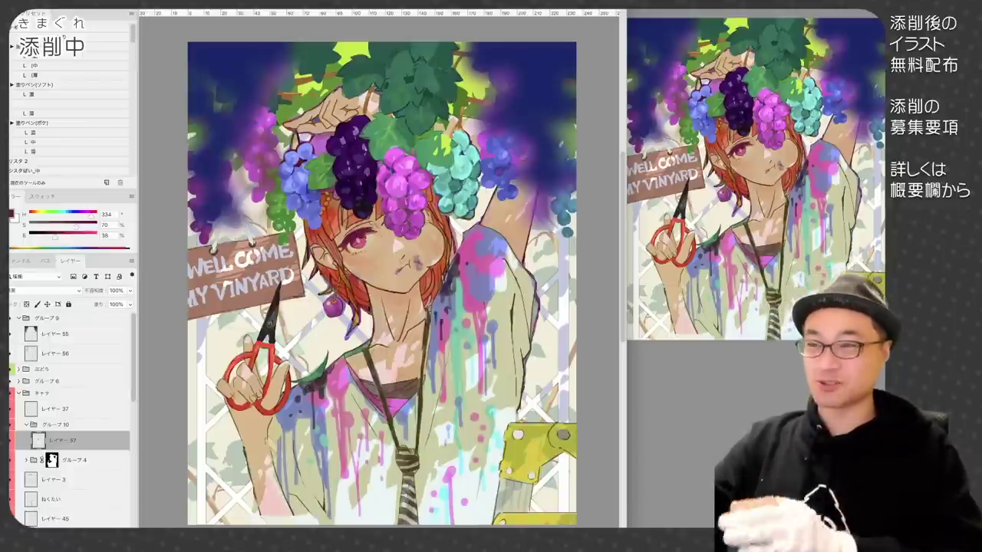
- Paint purple grape juice stains around the character's mouth and cheek with a drip running down the chin
{"action": "left_click", "coordinate": [416, 184], "text": "alt"}
{"action": "key", "text": "ctrl+plus"}
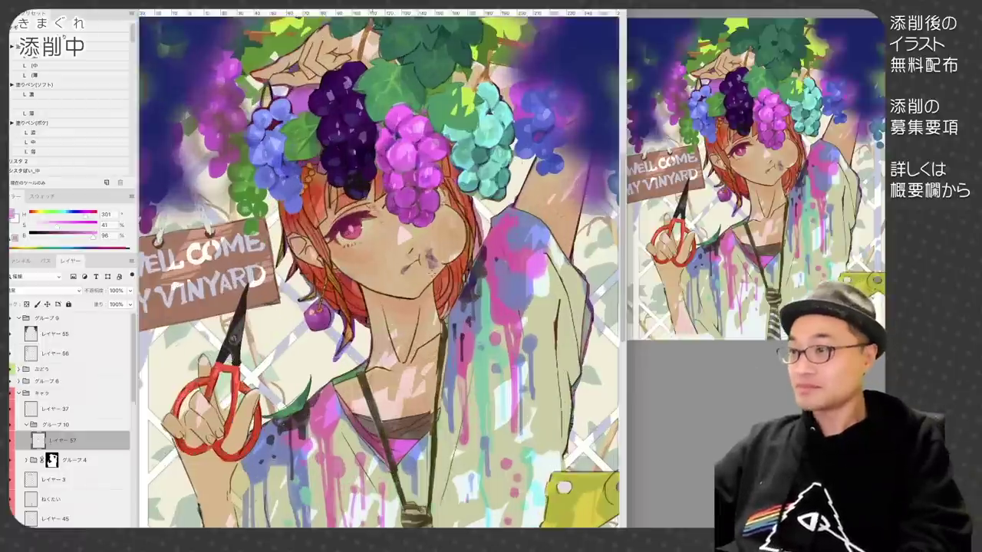
{"action": "mouse_move", "coordinate": [428, 249]}
{"action": "left_mouse_down"}
{"action": "mouse_move", "coordinate": [438, 266]}
{"action": "mouse_move", "coordinate": [437, 252]}
{"action": "mouse_move", "coordinate": [406, 269]}
{"action": "mouse_move", "coordinate": [404, 297]}
{"action": "left_mouse_up"}
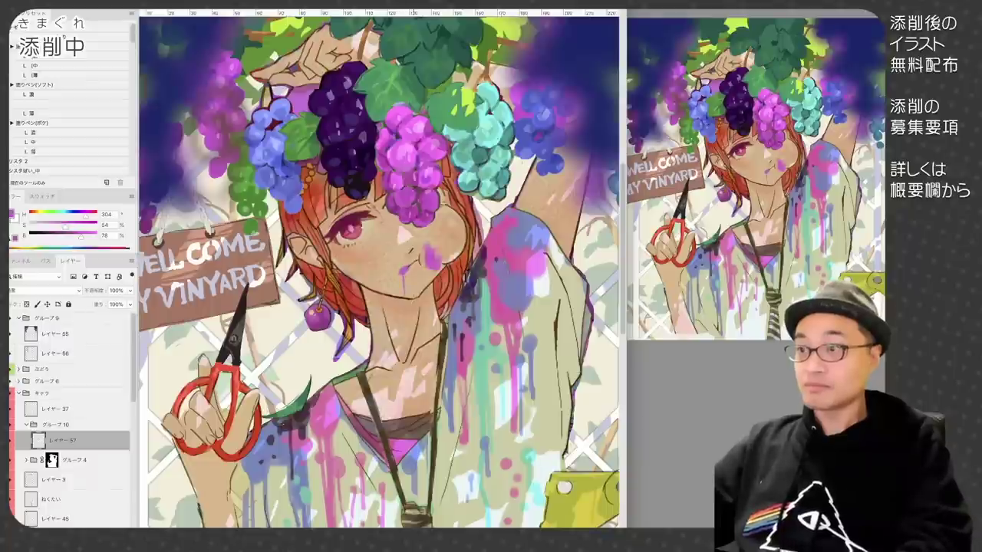
{"action": "left_click", "coordinate": [411, 301], "text": "alt"}
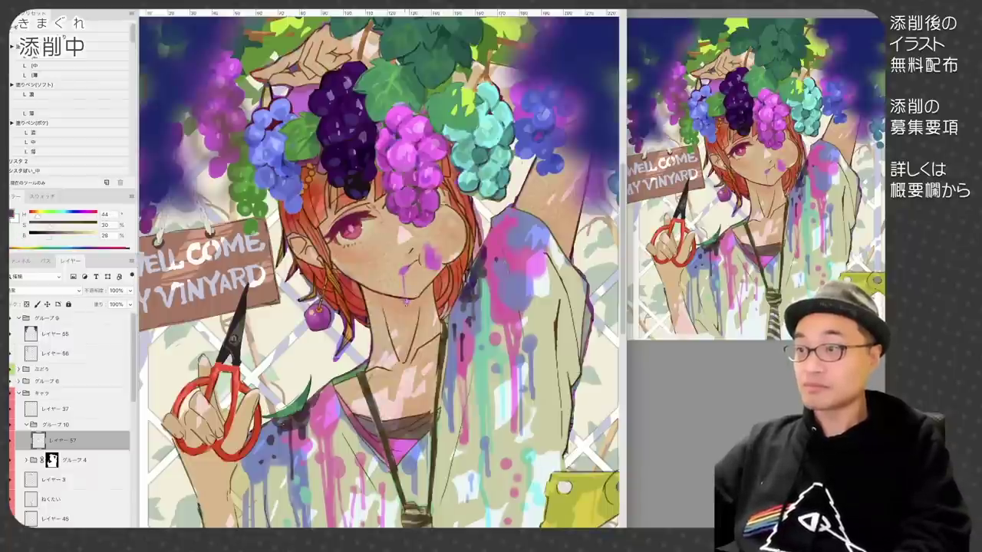
{"action": "key", "text": "ctrl+minus"}
{"action": "key", "text": "ctrl+plus"}
- Dab purple and pink juice drops down the character's chest above the shirt neckline
{"action": "left_click", "coordinate": [430, 259], "text": "alt"}
{"action": "left_click", "coordinate": [415, 375]}
{"action": "left_click_drag", "start_coordinate": [416, 378], "coordinate": [415, 386]}
{"action": "left_click", "coordinate": [414, 403]}
{"action": "left_click", "coordinate": [437, 169], "text": "alt"}
{"action": "left_click", "coordinate": [411, 395]}
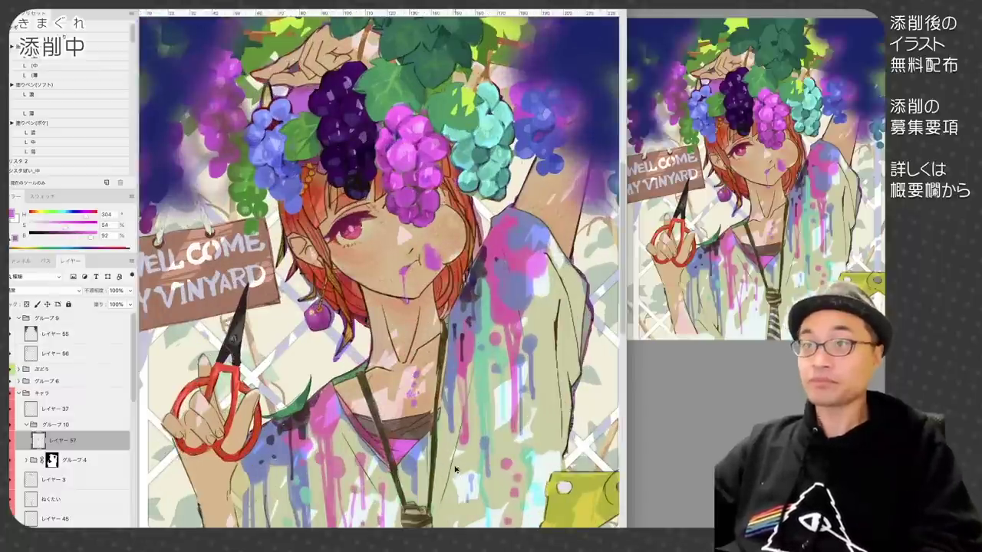
{"action": "key", "text": "ctrl+minus"}
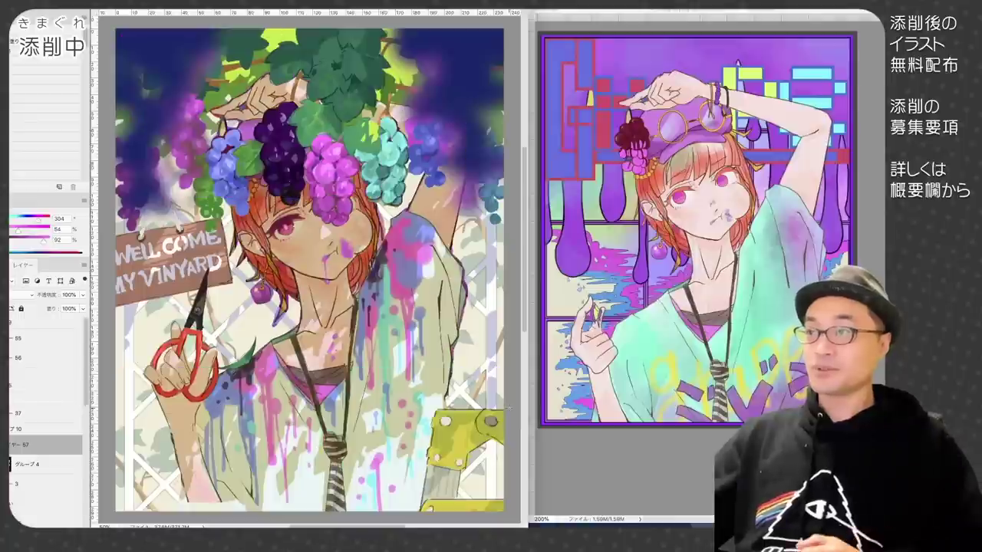
- Compare the finished retouch with the original submission at full view
{"action": "key", "text": "ctrl+z"}
{"action": "key", "text": "ctrl+z"}
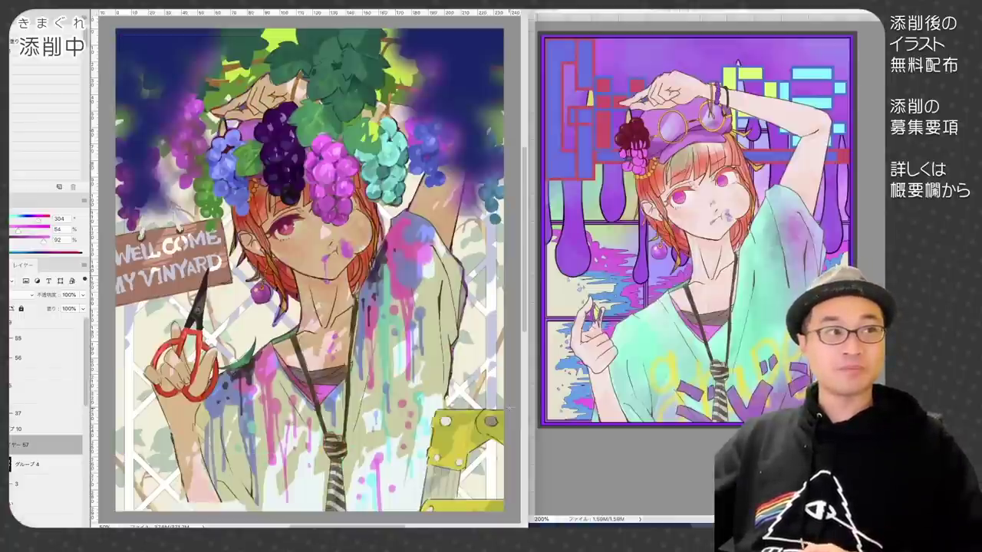
{"action": "key", "text": "ctrl+z"}
{"action": "key", "text": "ctrl+z"}
{"action": "key", "text": "ctrl+z"}
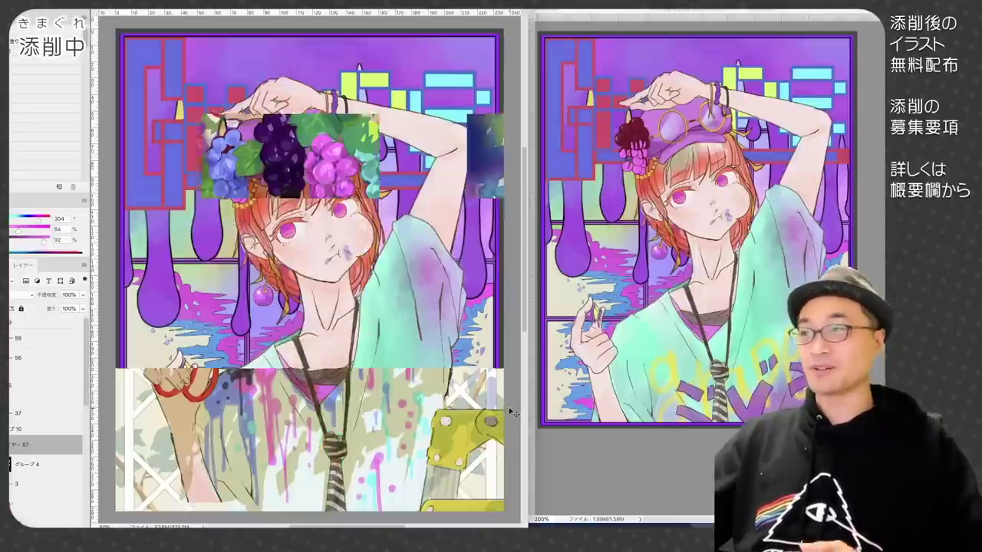
{"action": "key", "text": "ctrl+Tab"}
{"action": "key", "text": "ctrl+Tab"}
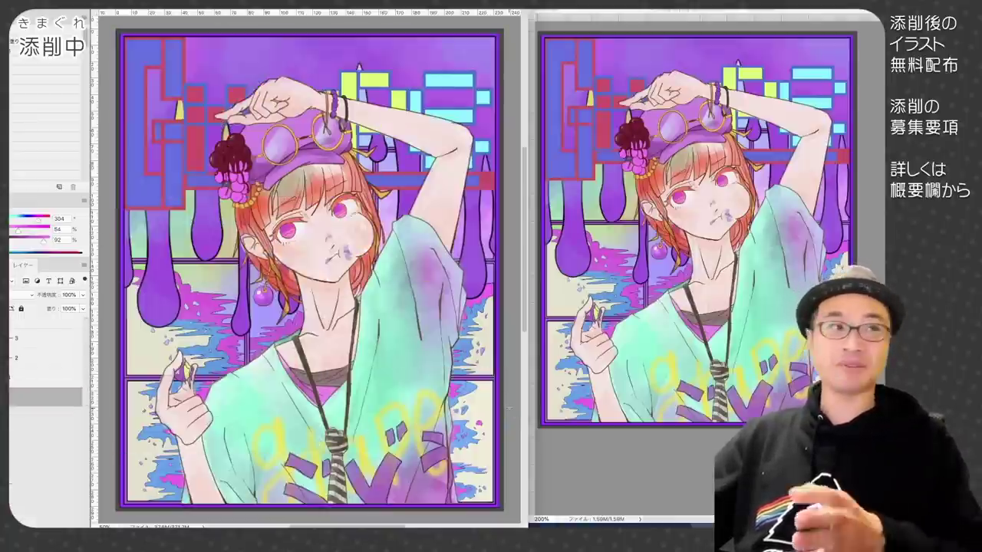
{"action": "key", "text": "ctrl+Tab"}
{"action": "key", "text": "ctrl+Tab"}
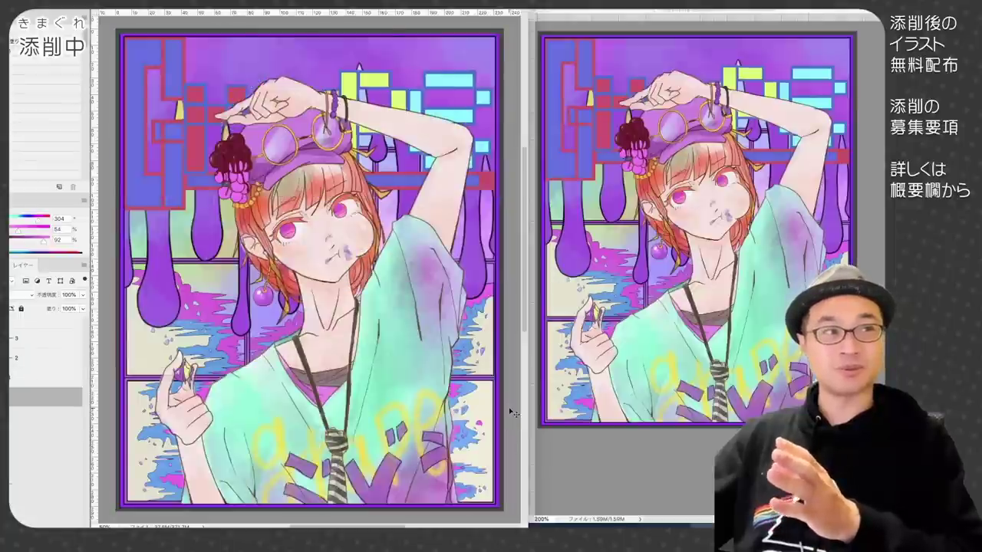
{"action": "key", "text": "ctrl+Tab"}
{"action": "key", "text": "ctrl+Tab"}
{"action": "key", "text": "ctrl+Tab"}
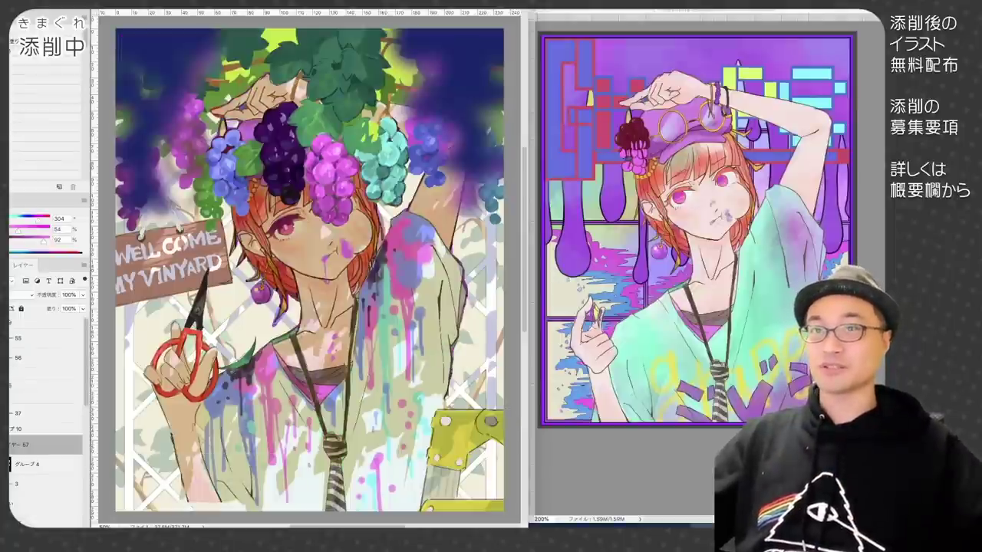
- Examine the original's hat and grape area and compare the submission with the early stages of added grapes and dripping shirt paint
{"action": "key", "text": "ctrl+Tab"}
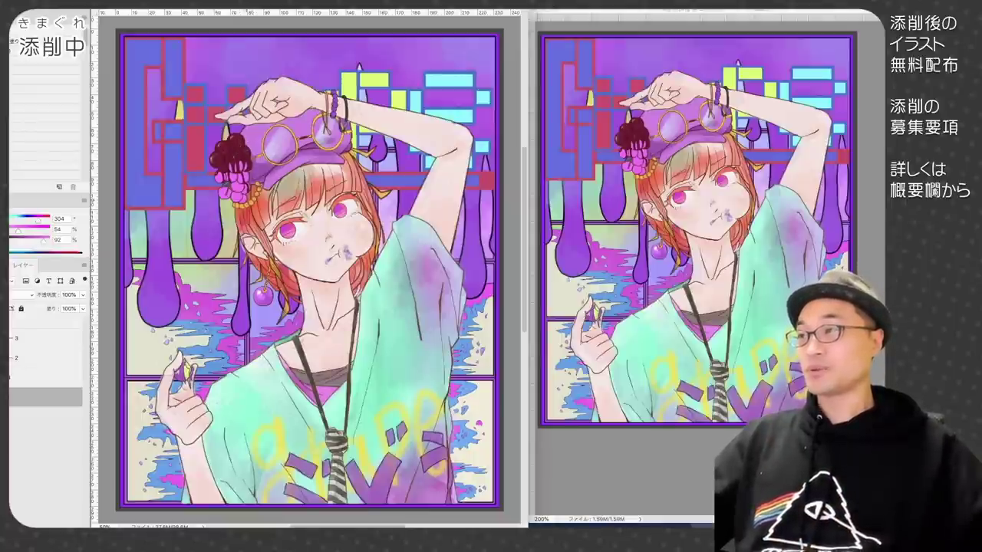
{"action": "key", "text": "super+plus"}
{"action": "key", "text": "super+plus"}
{"action": "left_click_drag", "start_coordinate": [234, 160], "coordinate": [284, 232]}
{"action": "scroll", "coordinate": [284, 230], "scroll_direction": "down", "scroll_amount": 2}
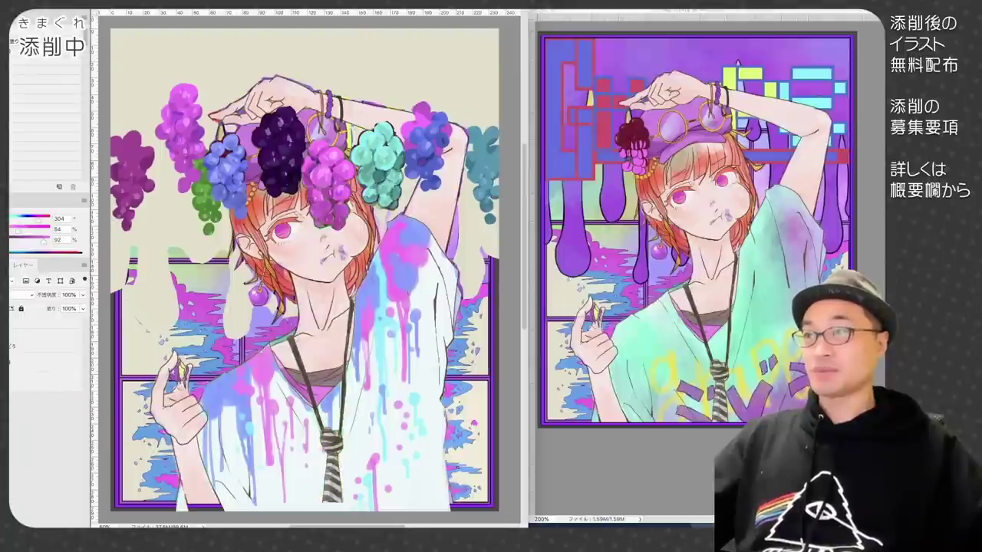
{"action": "key", "text": "ctrl+z"}
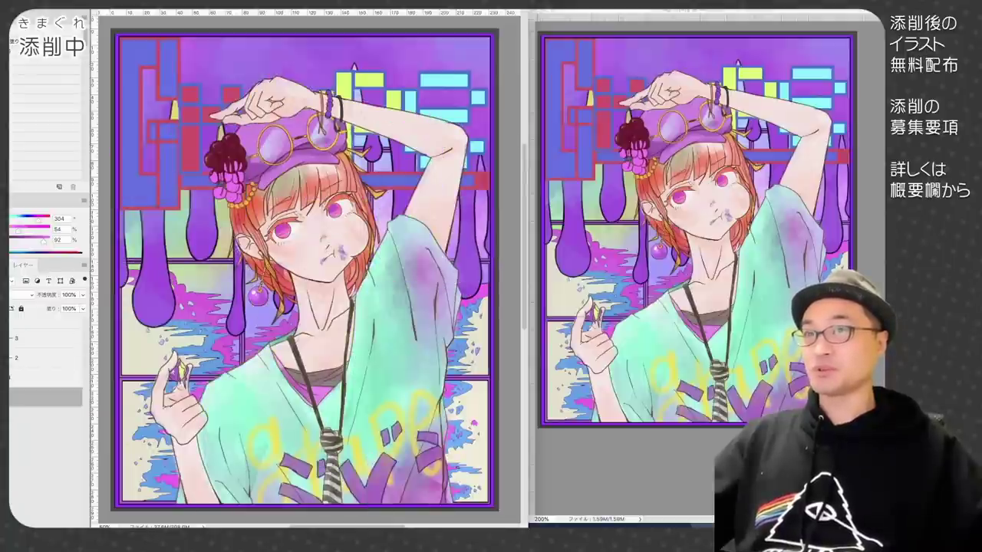
{"action": "key", "text": "ctrl+z"}
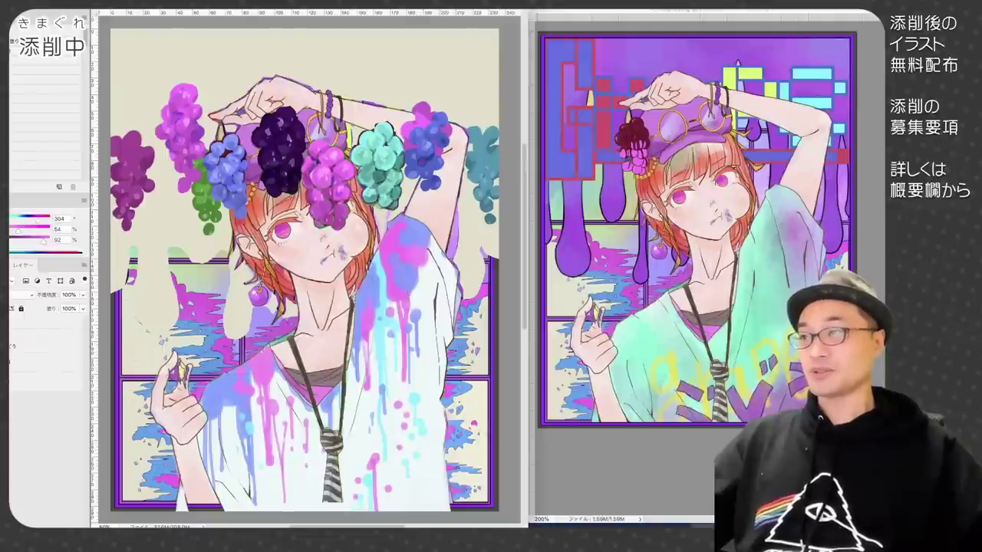
{"action": "key", "text": "ctrl+Tab"}
{"action": "key", "text": "ctrl+Tab"}
{"action": "key", "text": "ctrl+Tab"}
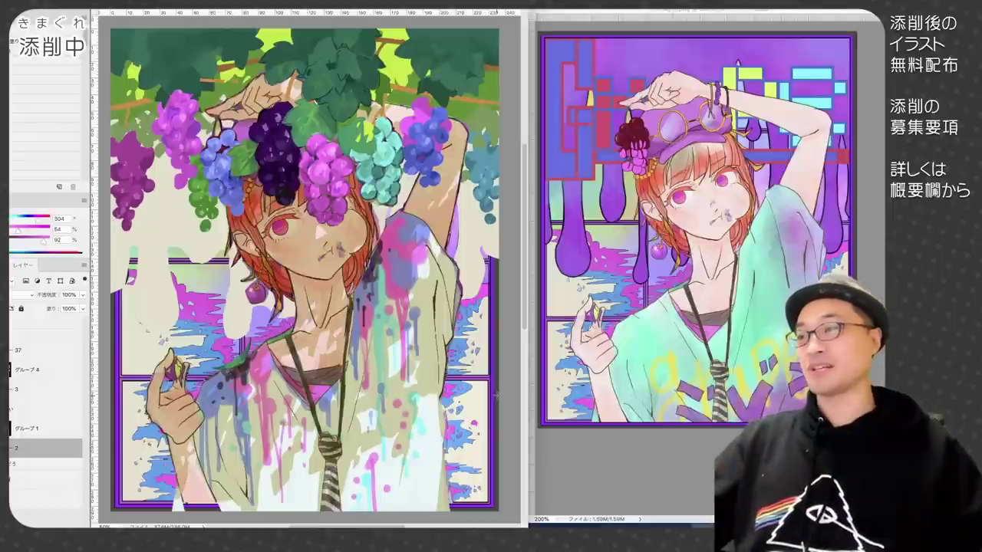
- Compare the plain lattice stage with the version containing sign, scissors and stepladder, and review the finished illustration
{"action": "key", "text": "super+z"}
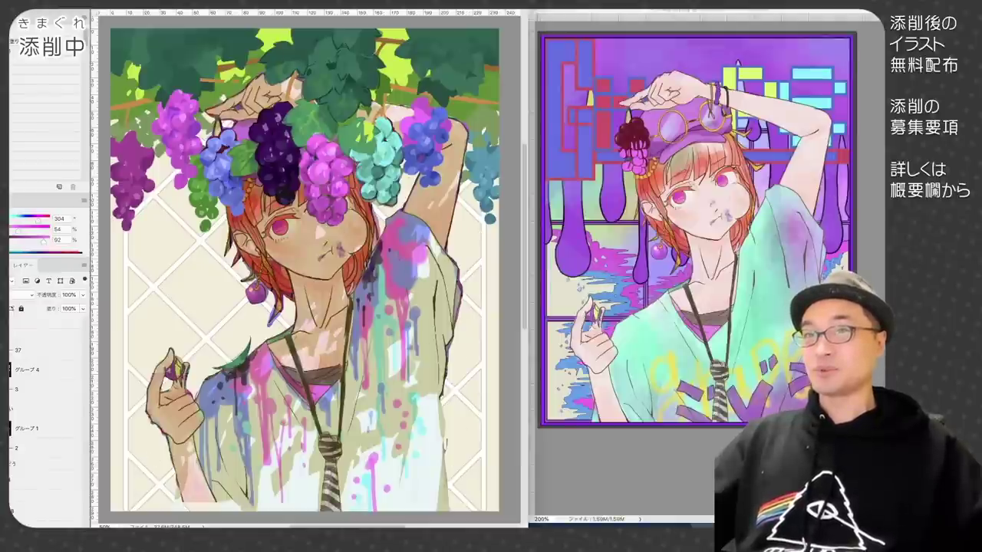
{"action": "key", "text": "super+z"}
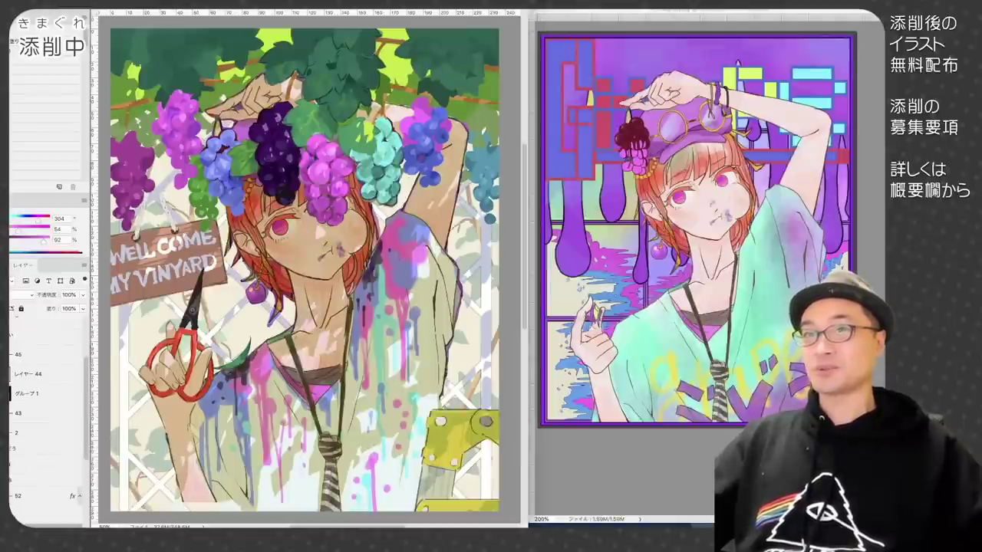
{"action": "key", "text": "ctrl+z"}
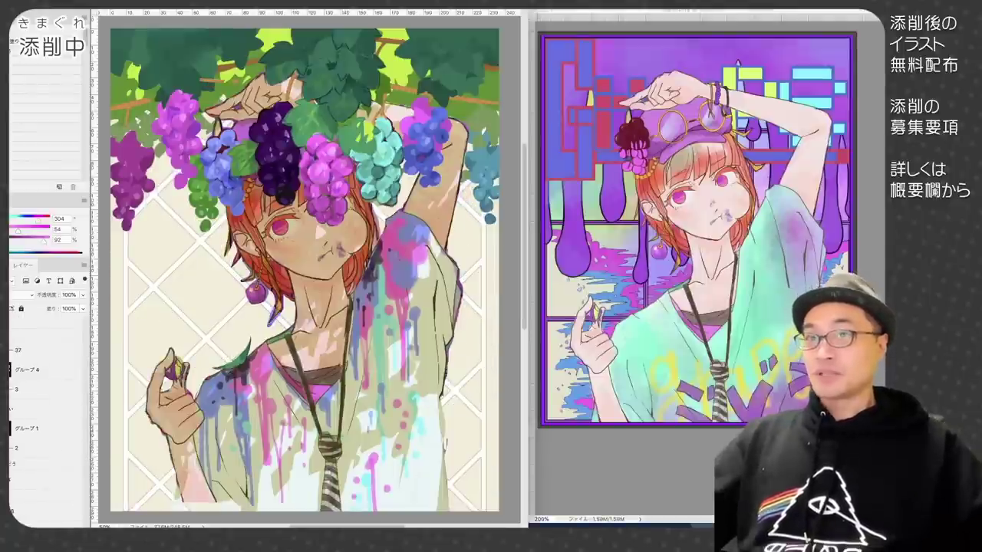
{"action": "key", "text": "ctrl+y"}
{"action": "key", "text": "ctrl+z"}
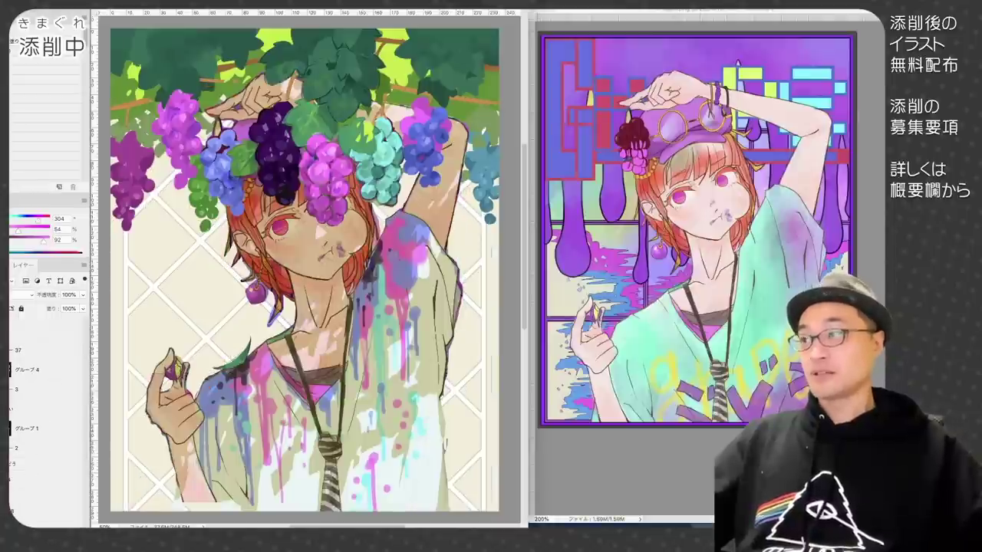
{"action": "key", "text": "ctrl+y"}
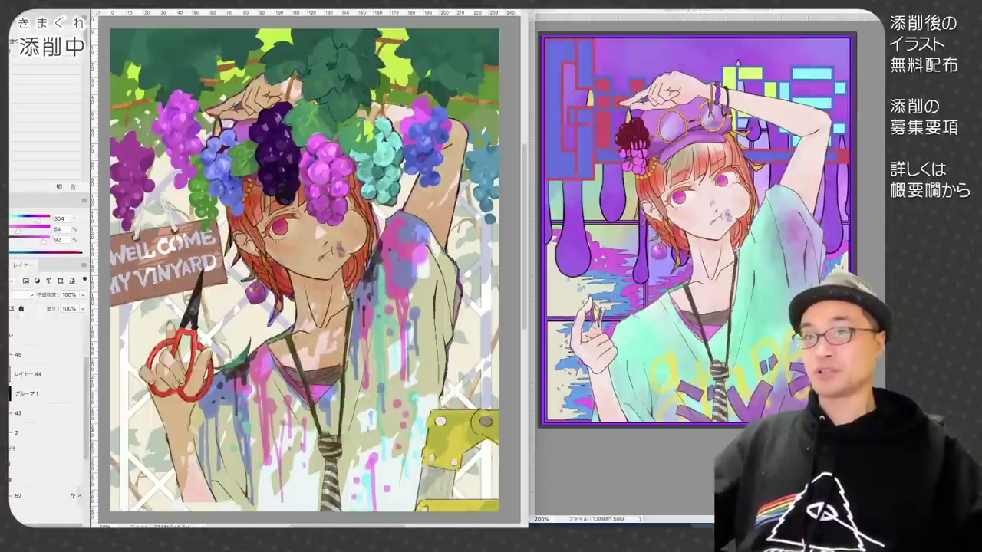
{"action": "key", "text": "ctrl+z"}
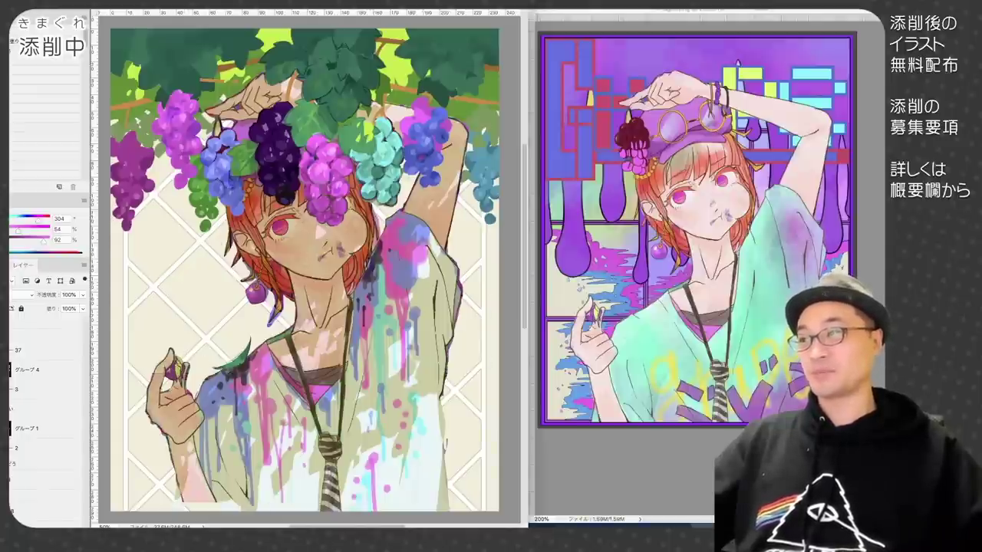
{"action": "key", "text": "ctrl+y"}
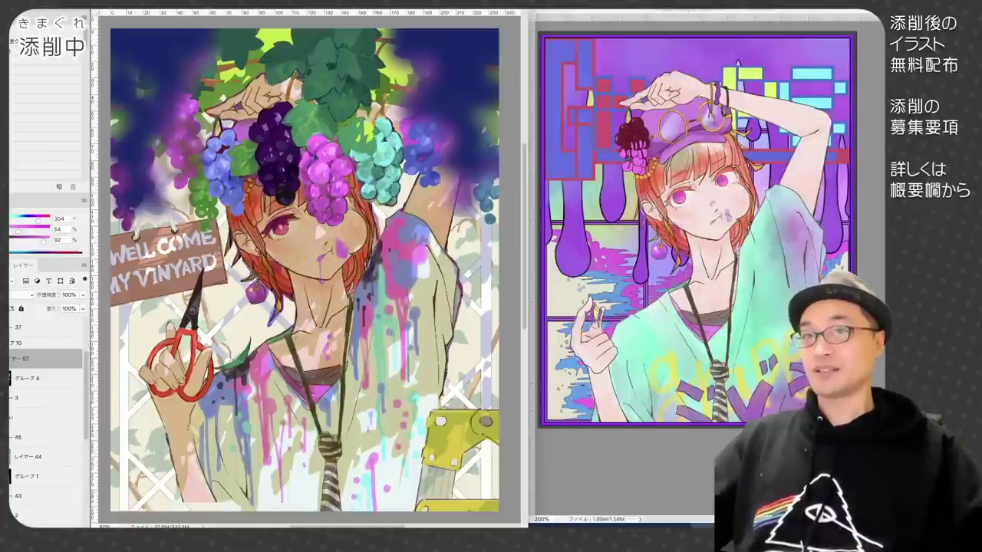
{"action": "key", "text": "super+z"}
{"action": "key", "text": "super+shift+z"}
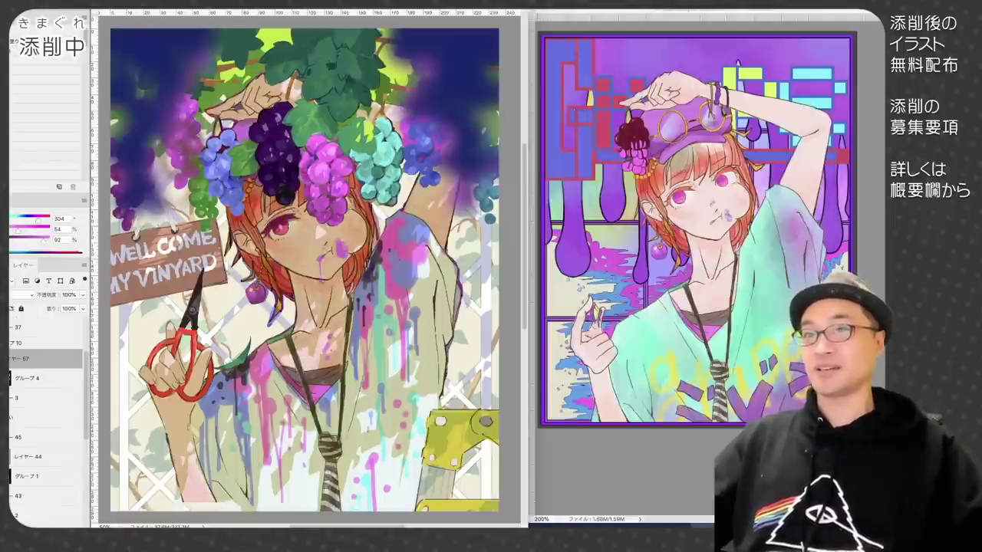